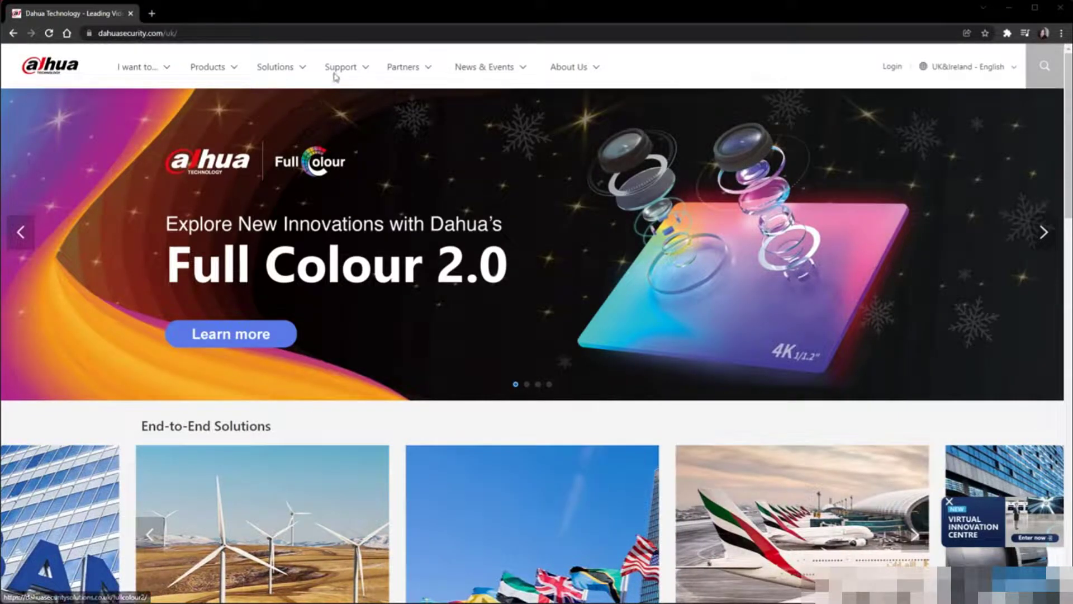
Go to the Download Center's Maintenance Tools (Windows) page on the Dahua Security website
mouse_move(335, 71)
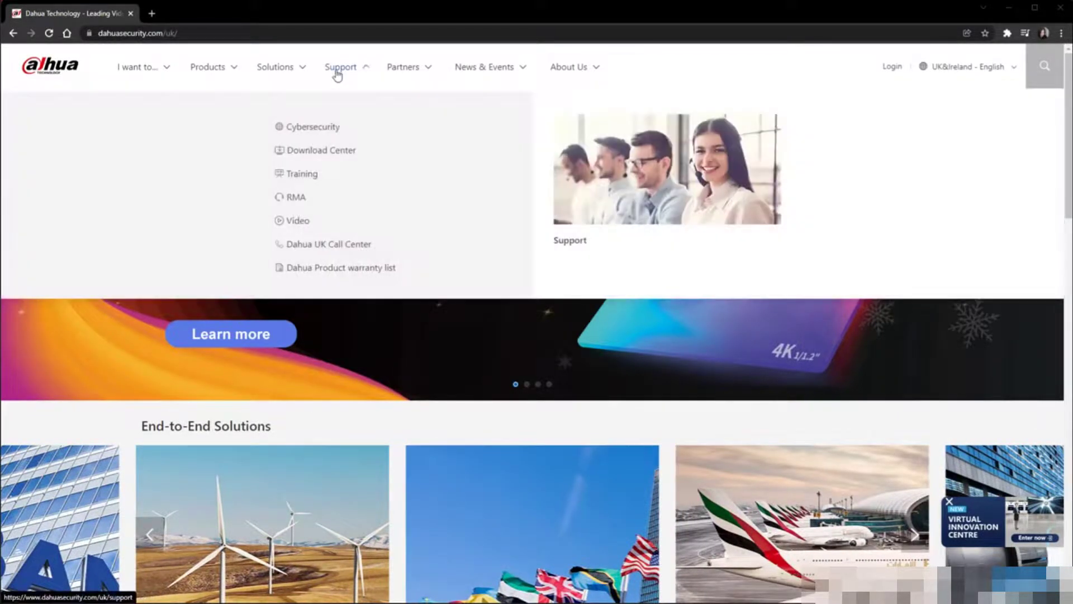
click(347, 152)
scroll(345, 155, down, 7)
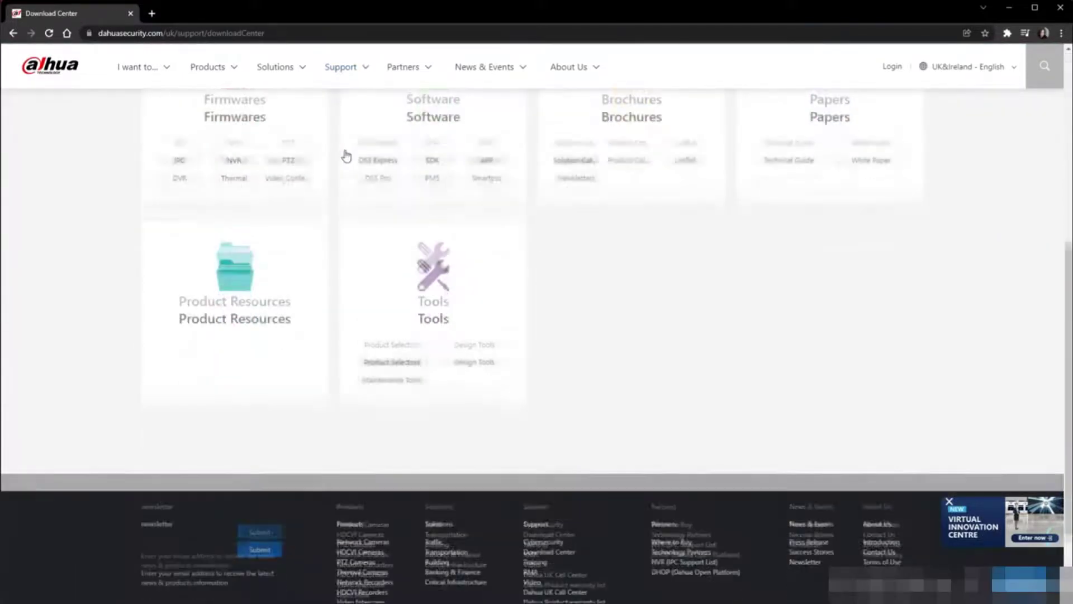
click(433, 250)
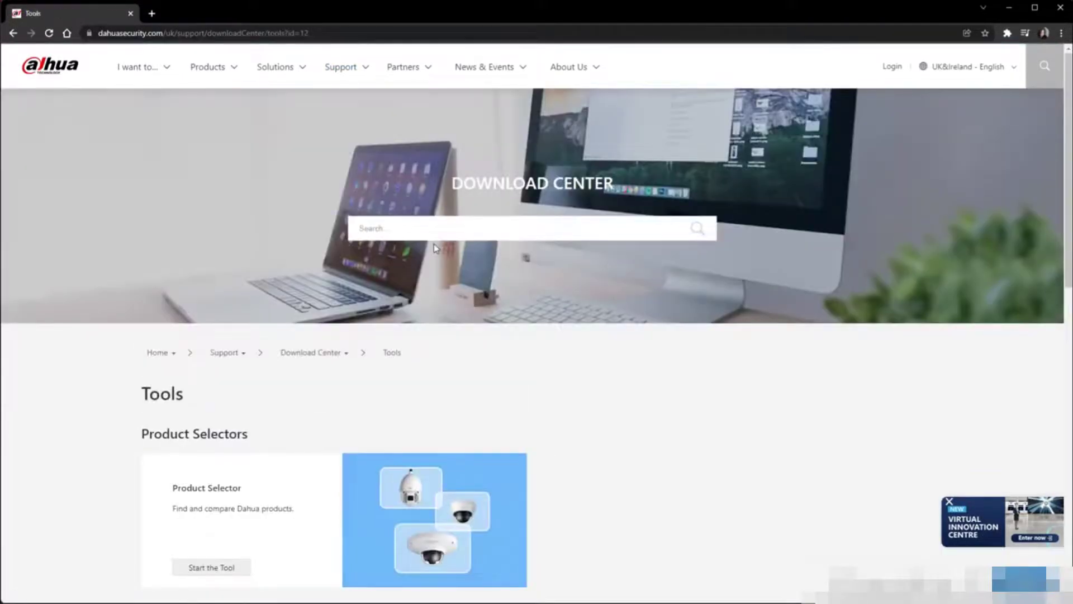
scroll(435, 246, down, 8)
scroll(434, 244, down, 2)
click(249, 289)
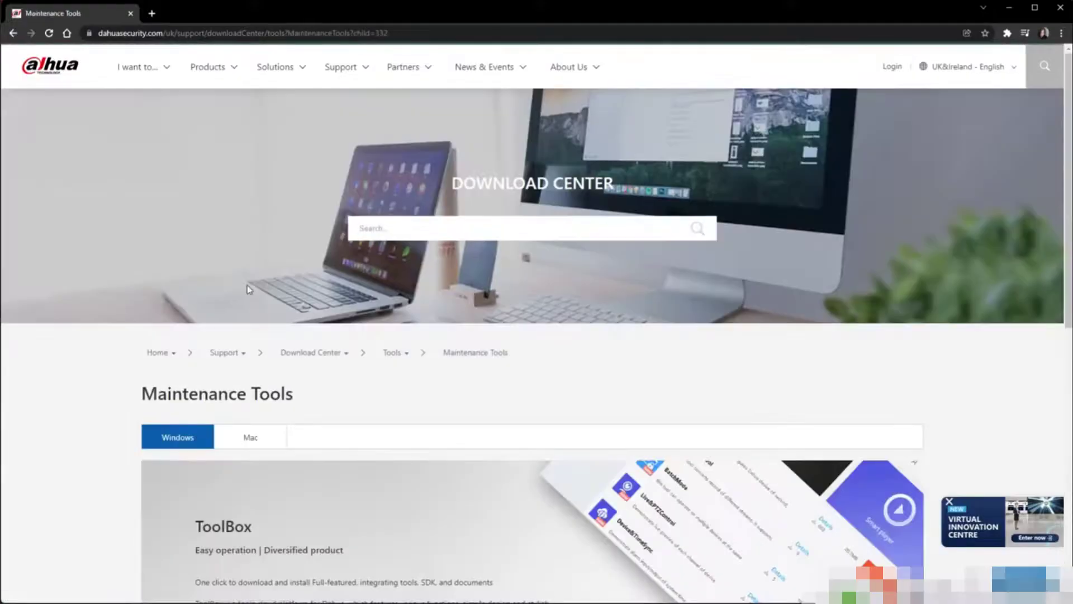
Download the ToolBox installer zip and open the finished download's options
scroll(249, 289, down, 5)
click(269, 383)
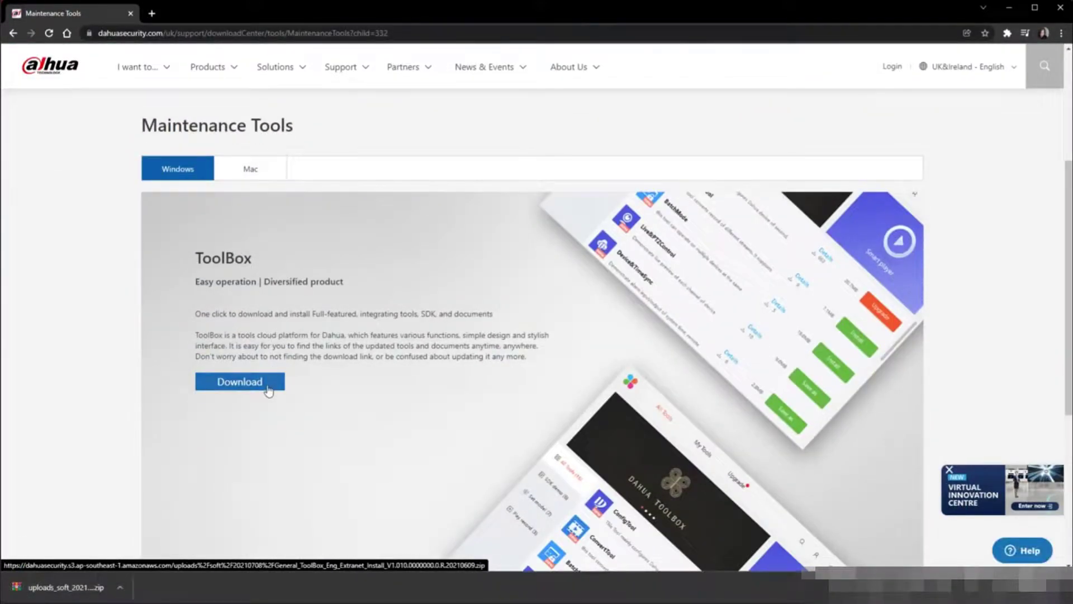
click(119, 587)
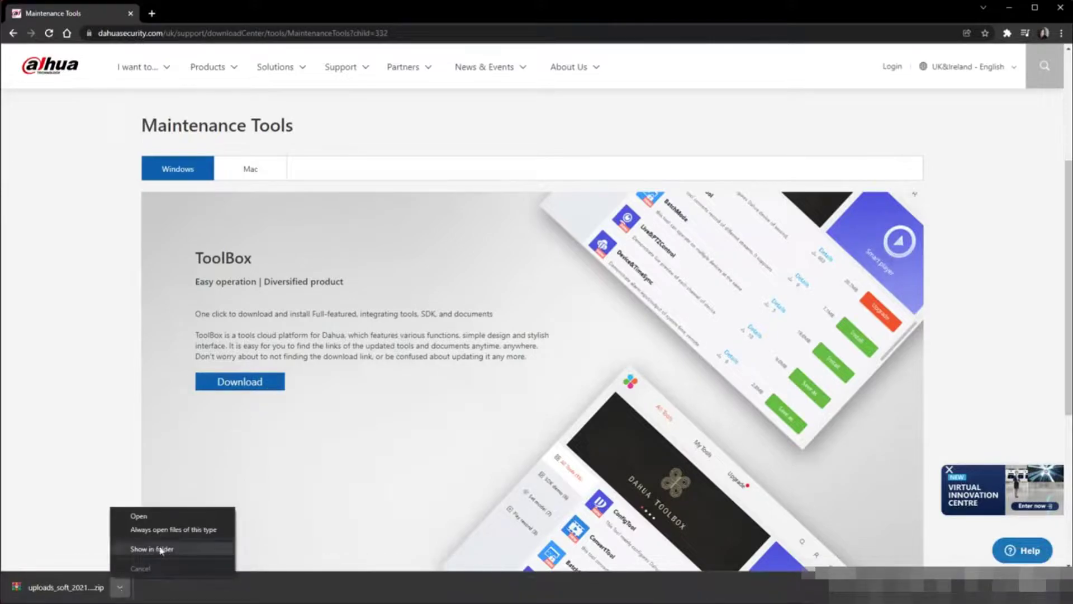
Extract the ToolBox zip in Downloads with WinRAR Extract Here and select the General_ToolBox installer
click(191, 549)
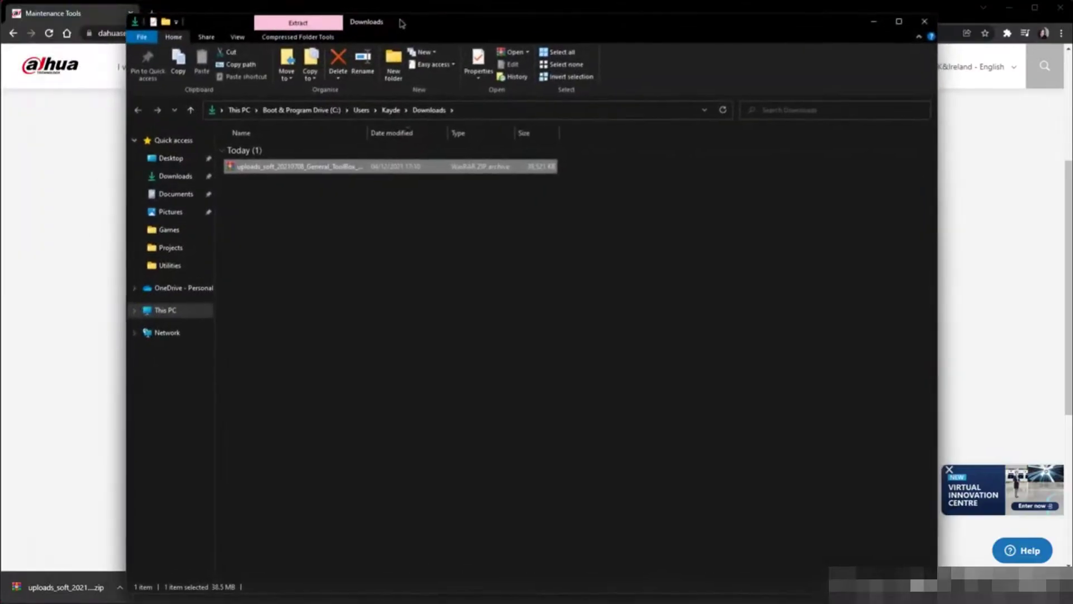
right_click(288, 162)
mouse_move(419, 179)
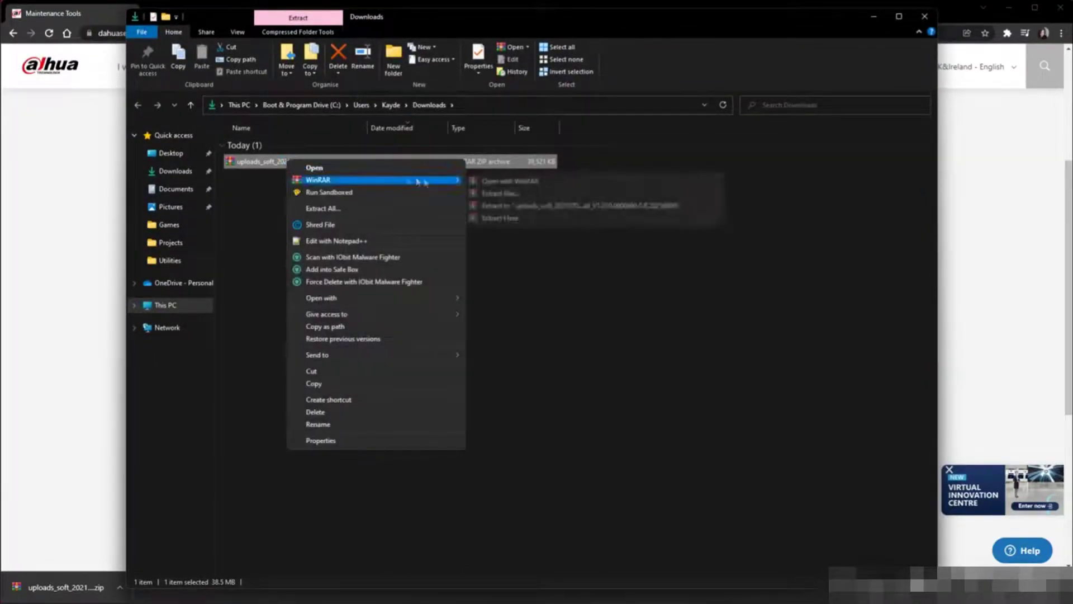
click(522, 218)
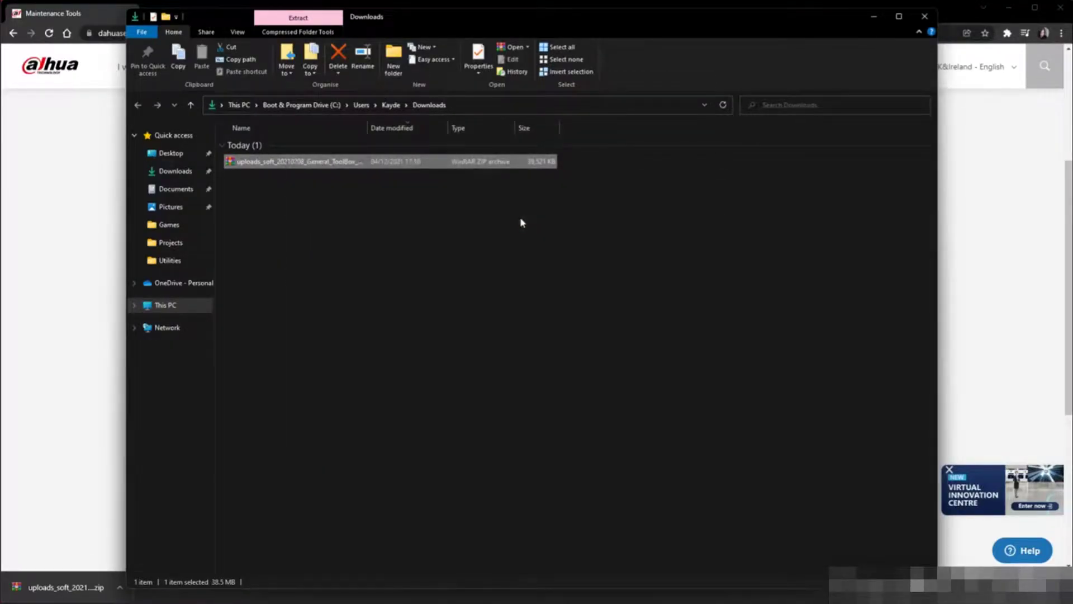
click(340, 198)
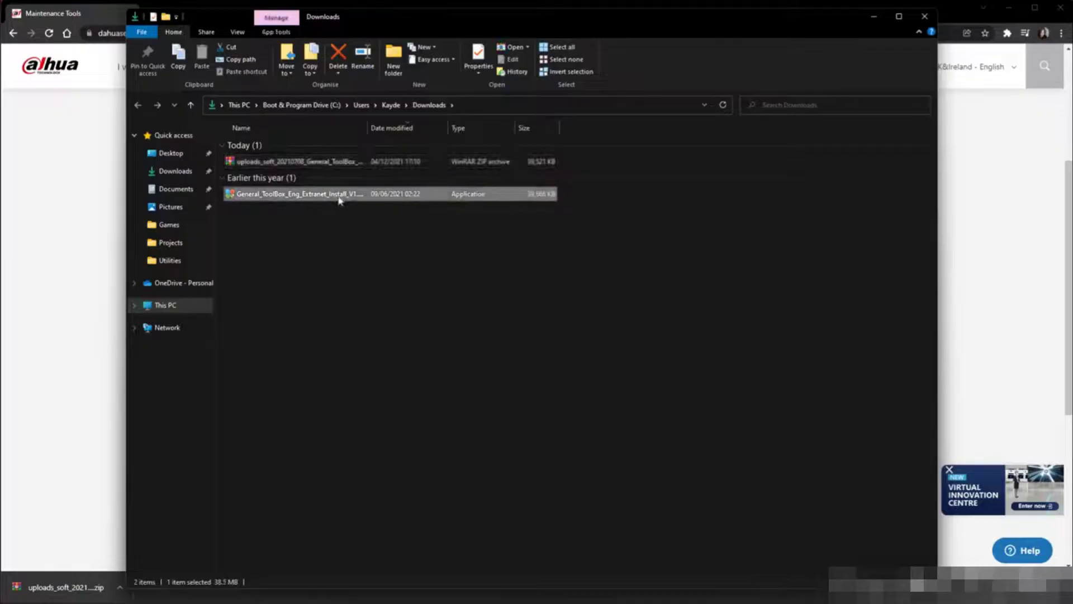
Run the General_ToolBox installer, agree to its terms, and install ToolBox
double_click(340, 197)
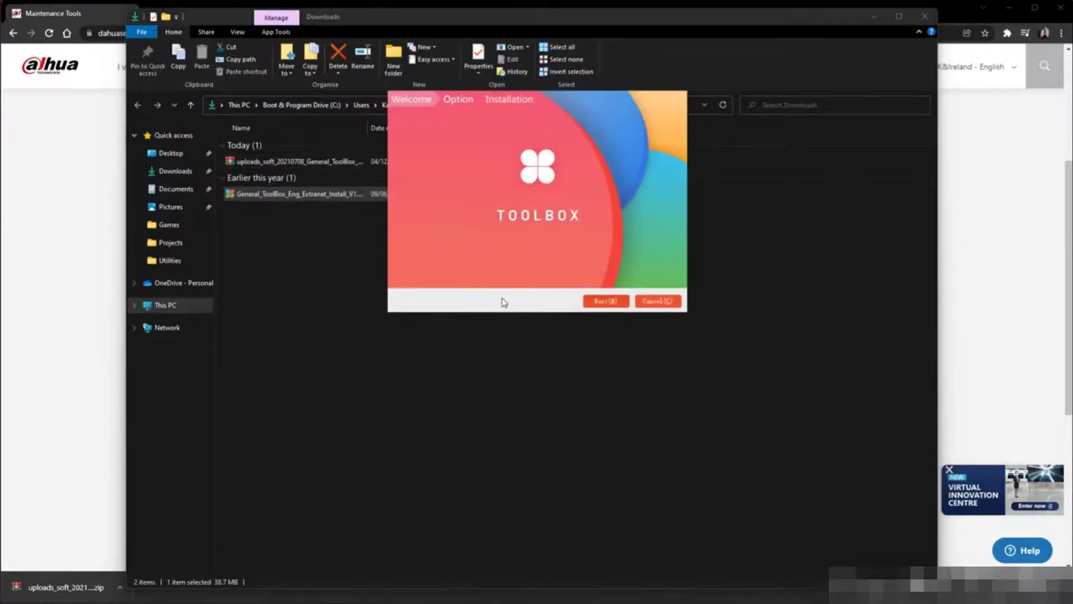
click(605, 301)
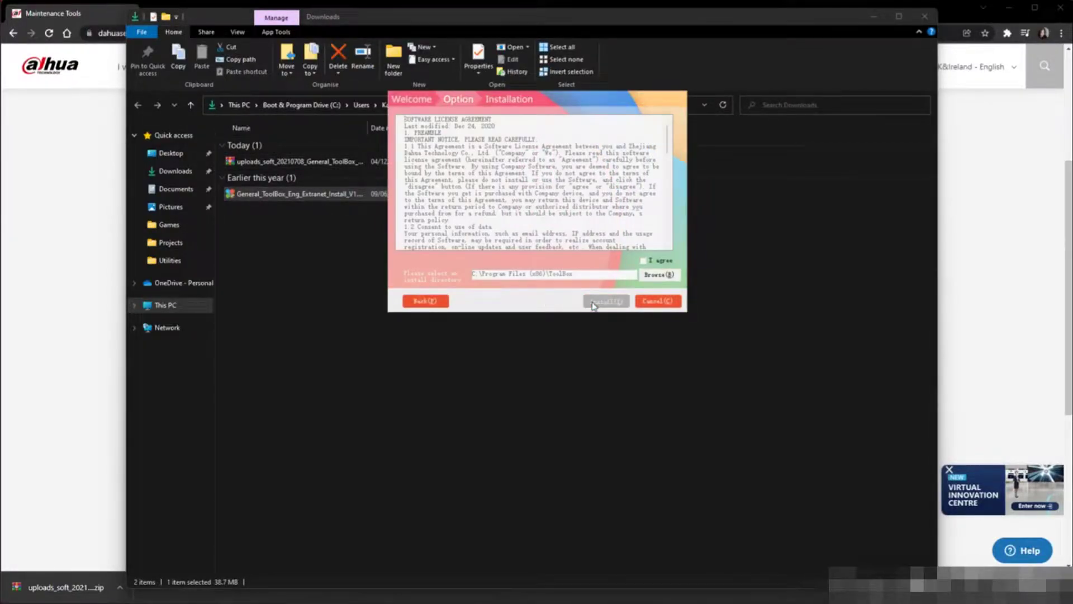
click(644, 261)
click(606, 301)
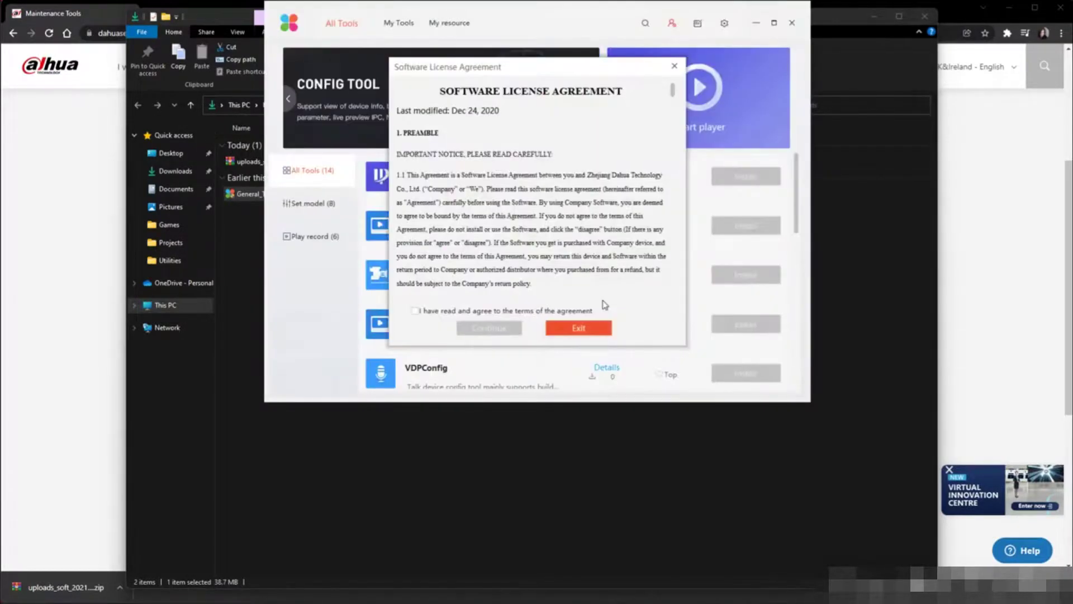
Accept the ToolBox licence agreement and privacy policy, then close the Downloads window
click(517, 313)
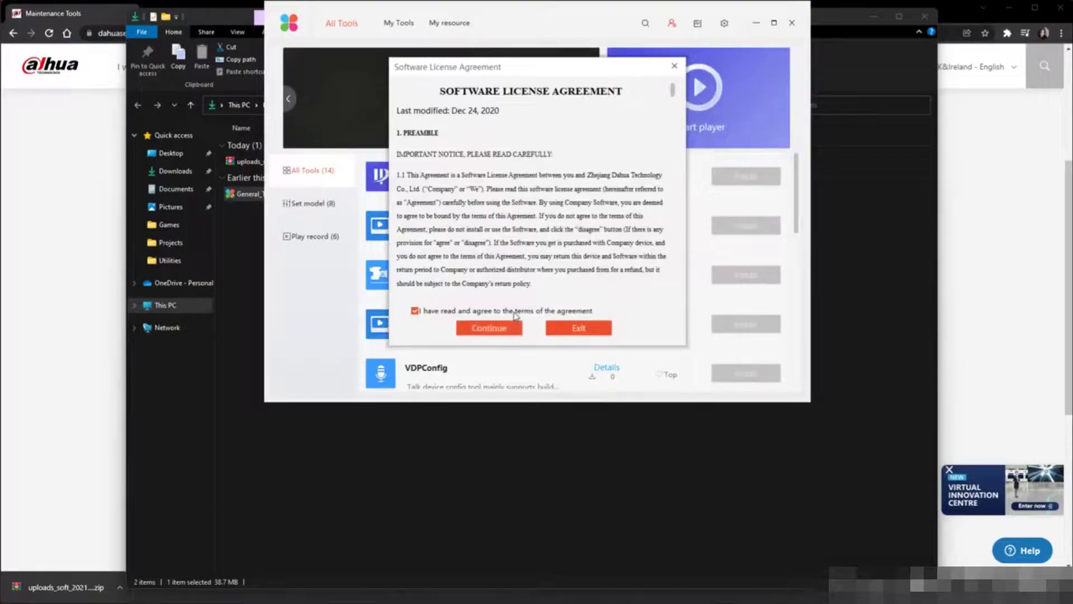
click(515, 329)
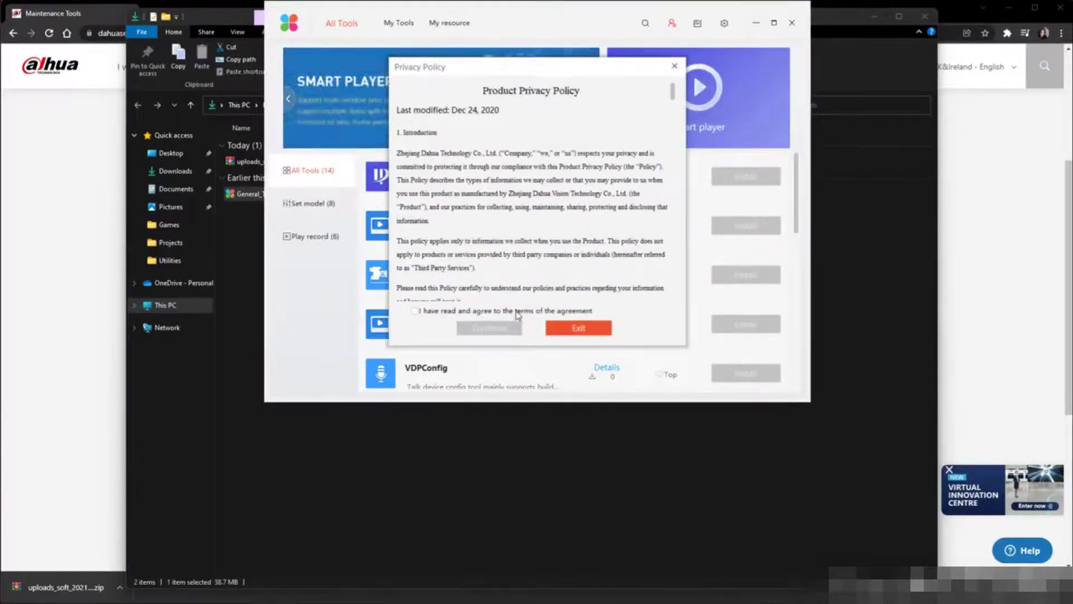
click(517, 315)
click(518, 327)
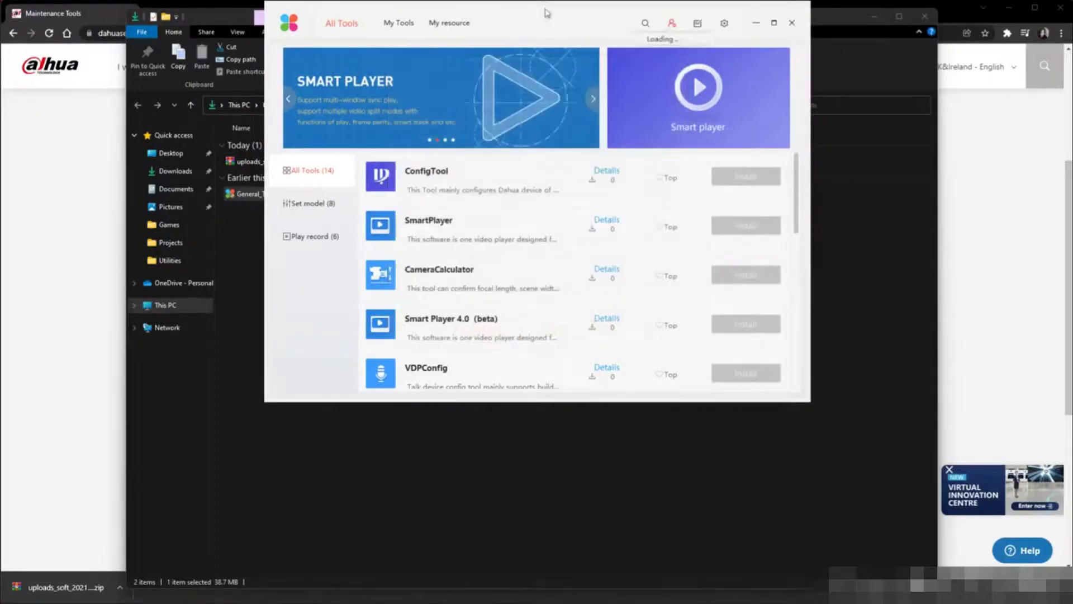
drag(547, 14, 547, 74)
click(923, 17)
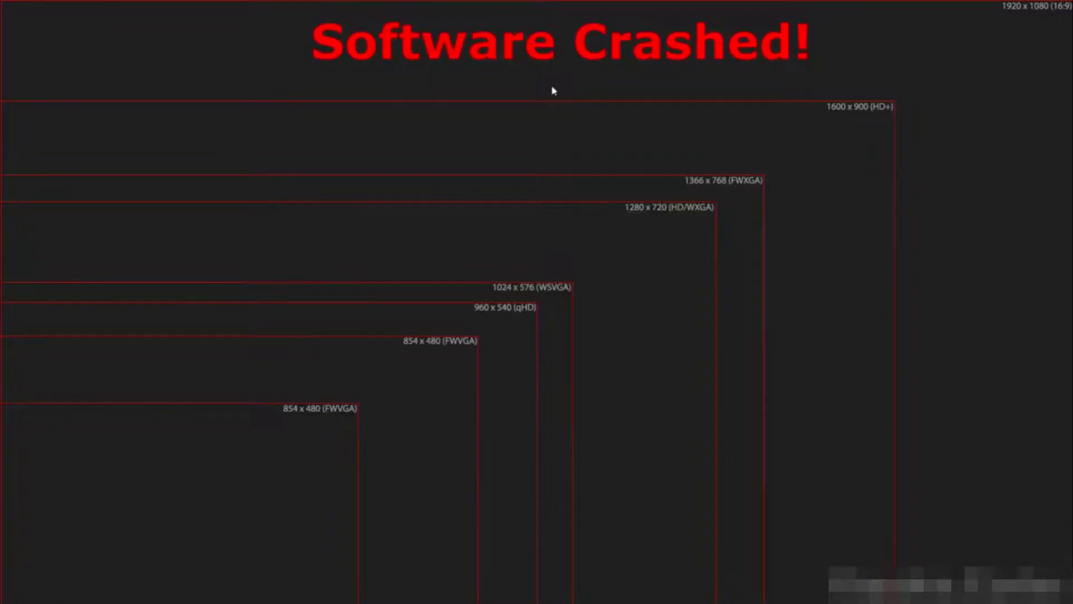
Relaunch ToolBox from Windows search ('too') and install ConfigTool
key(super)
text(too)
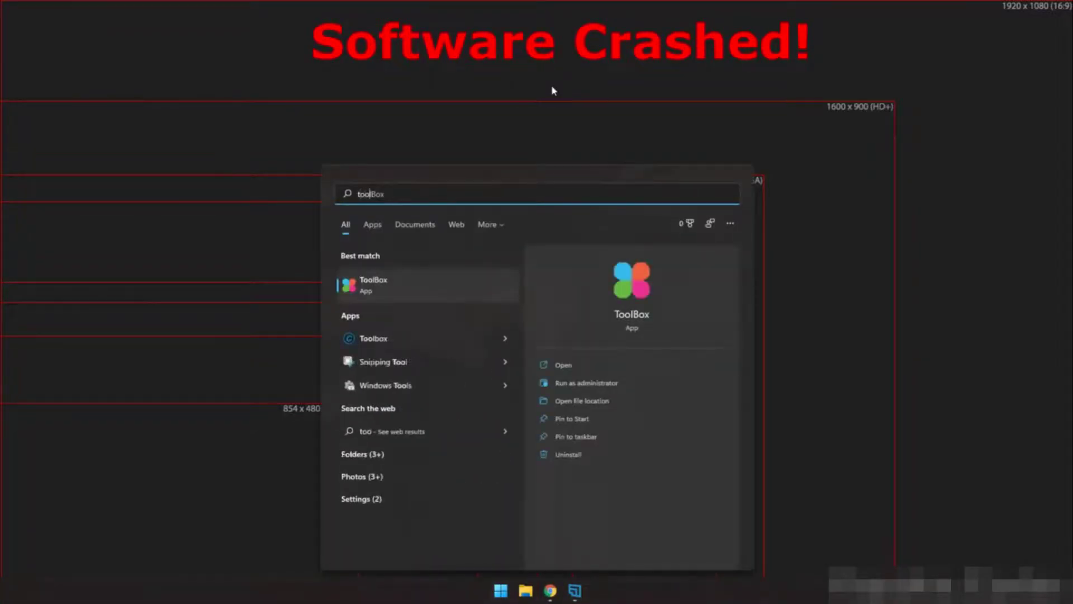
key(Return)
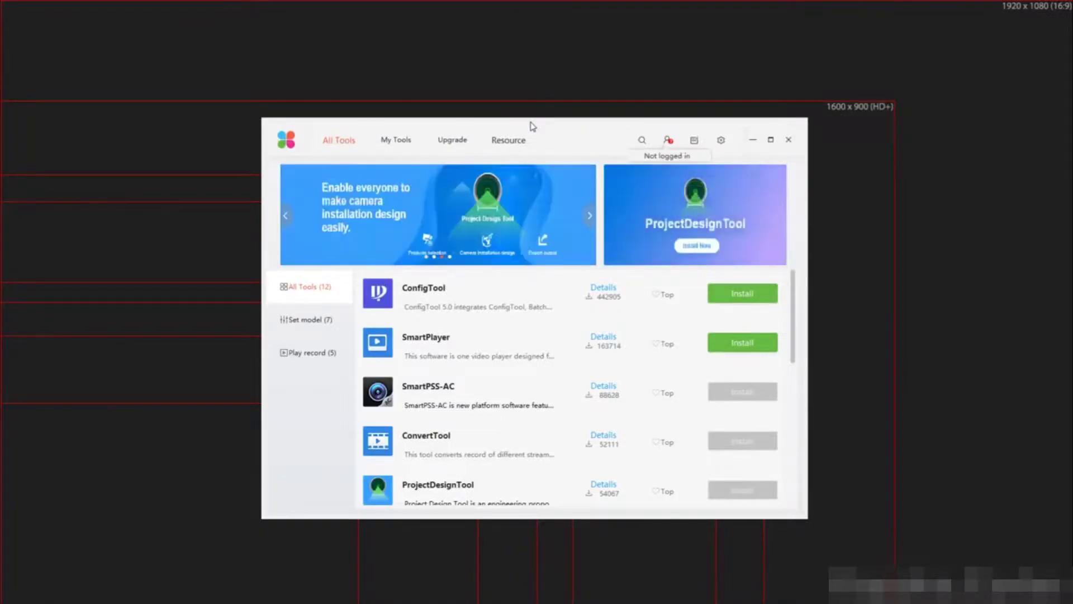
click(736, 292)
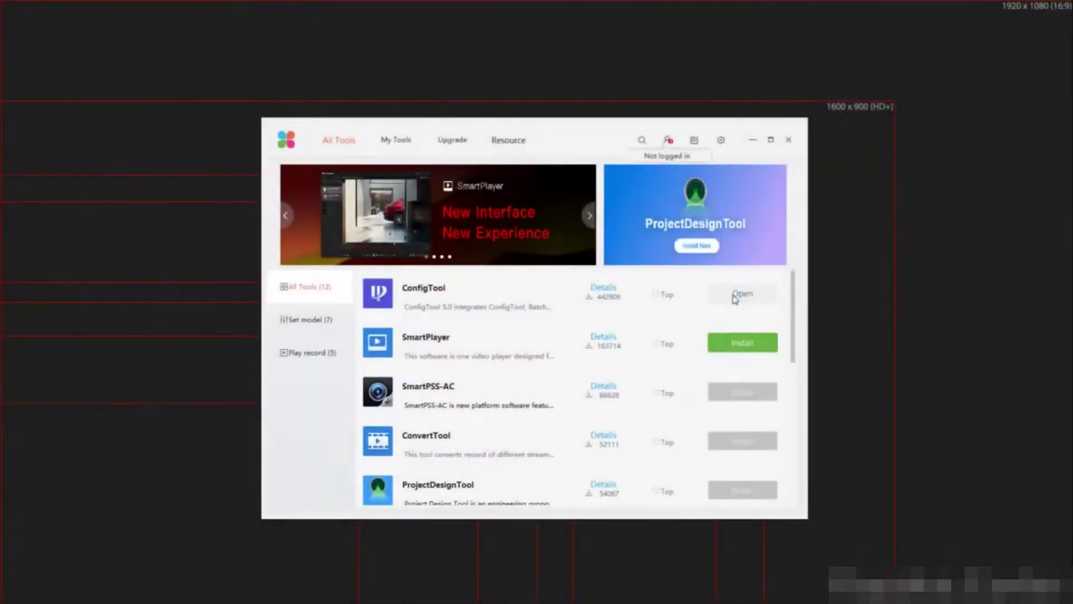
Open ConfigTool, agree to the experience program, and minimize the ToolBox list
click(734, 297)
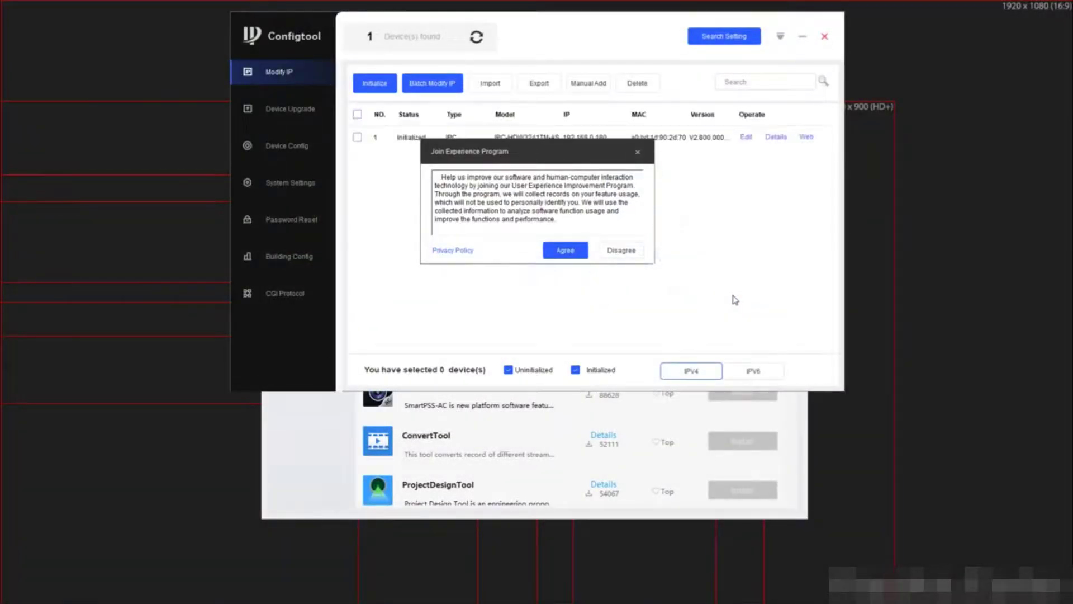
click(566, 250)
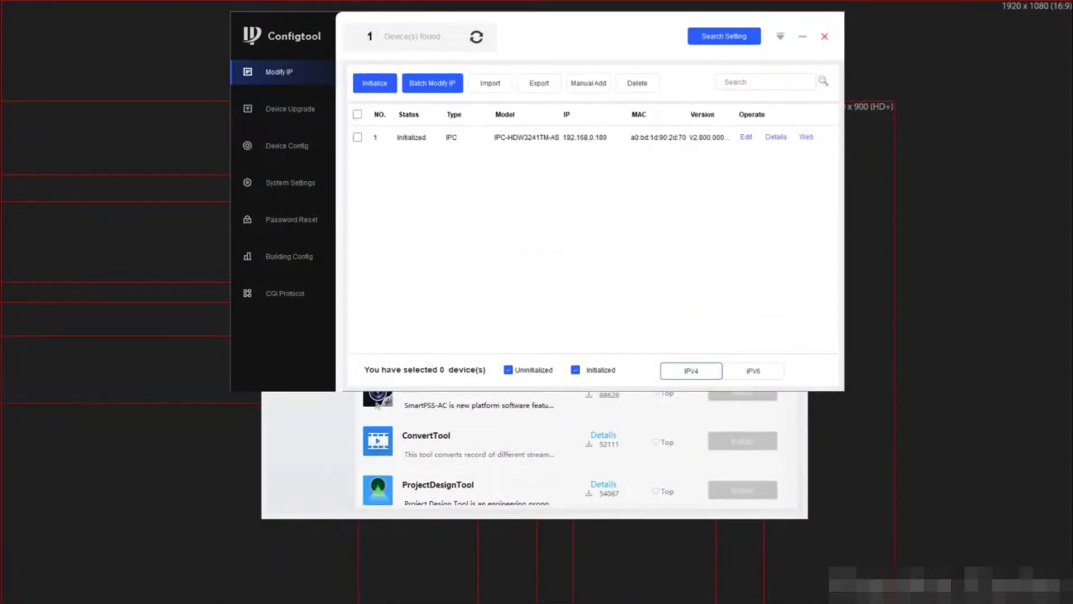
click(378, 406)
click(753, 141)
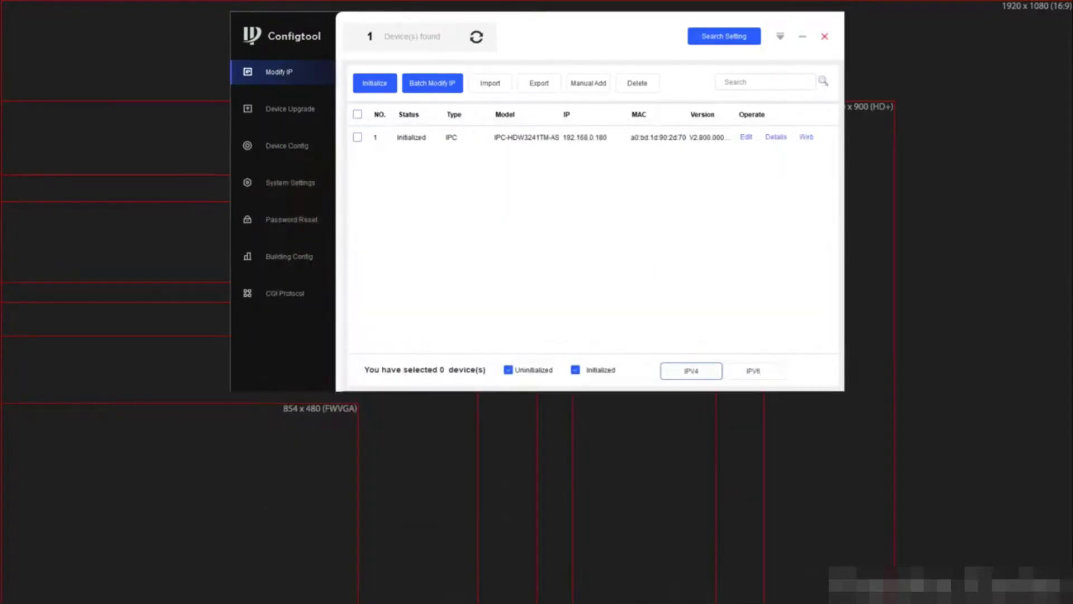
Start an XML-file password reset for the IPC-HDW3241TM-AS camera, accepting the data notice
click(305, 222)
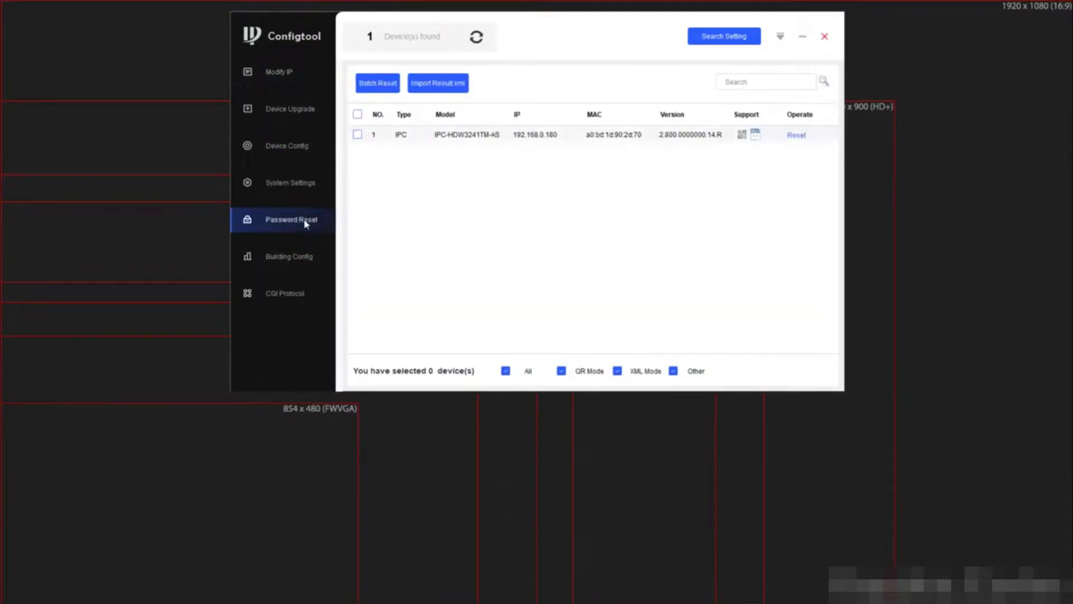
click(797, 135)
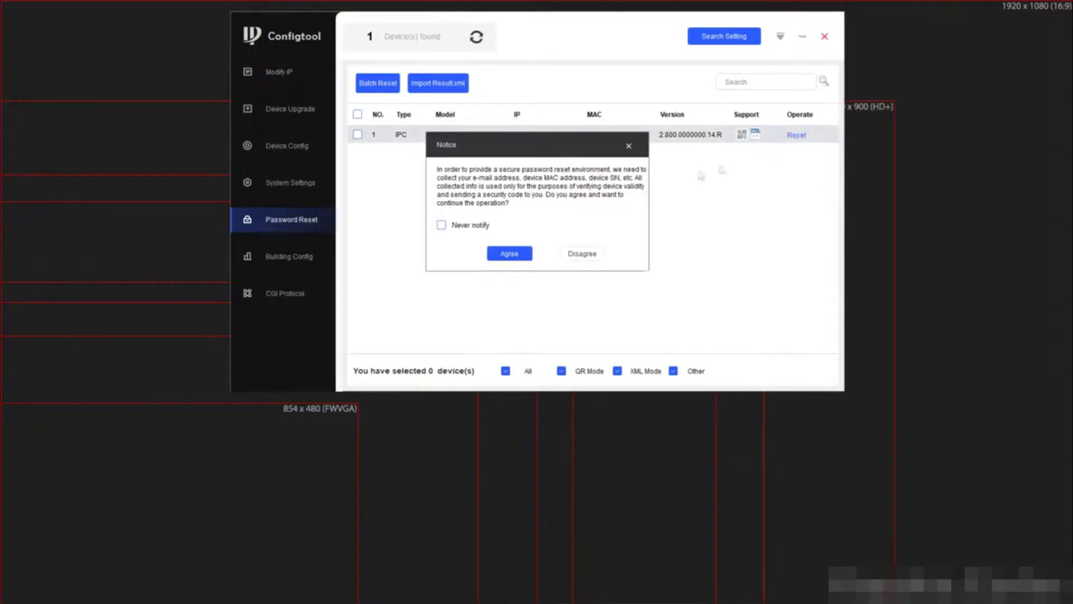
click(506, 255)
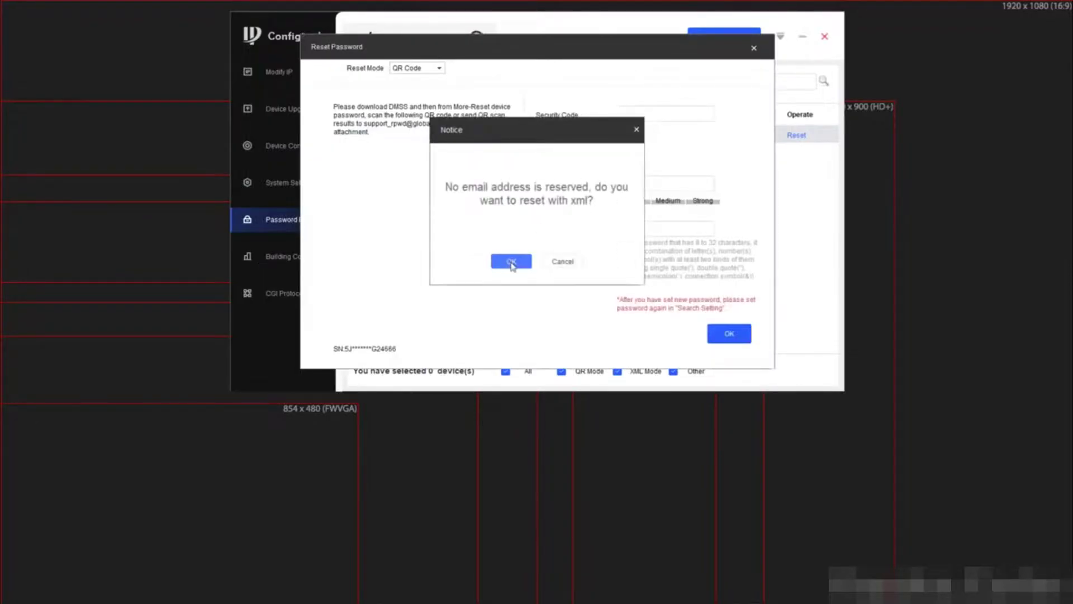
click(512, 263)
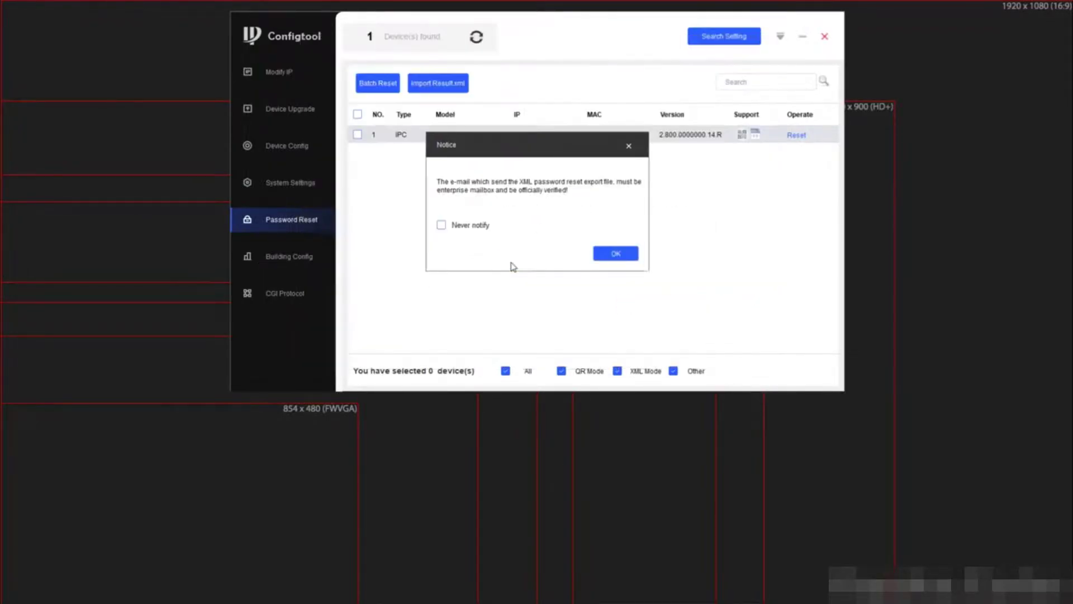
click(612, 256)
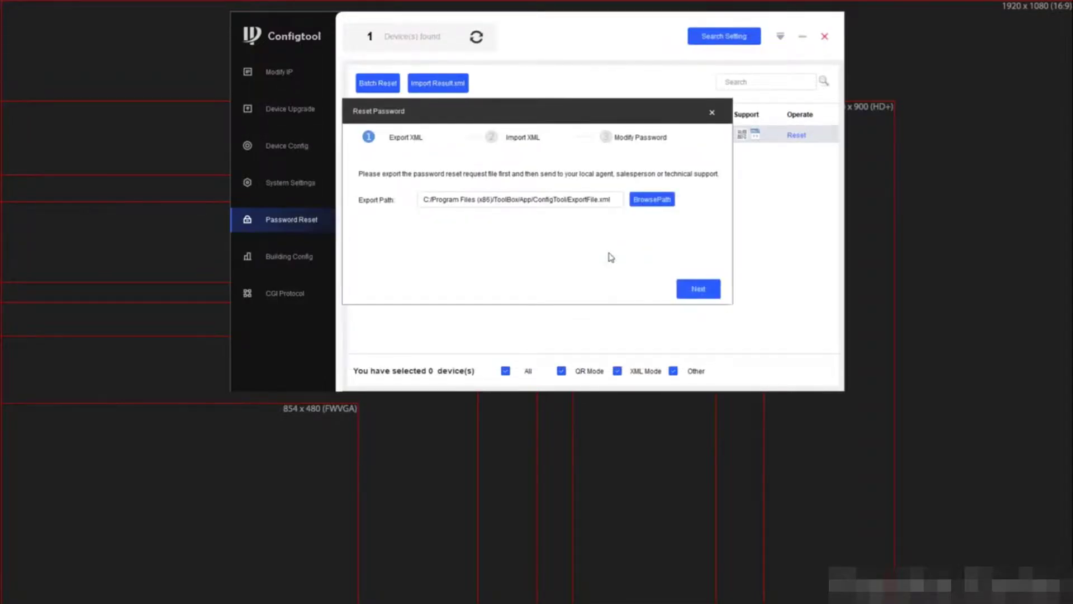
Set the export folder to the Desktop and export ExportFile.xml
click(651, 199)
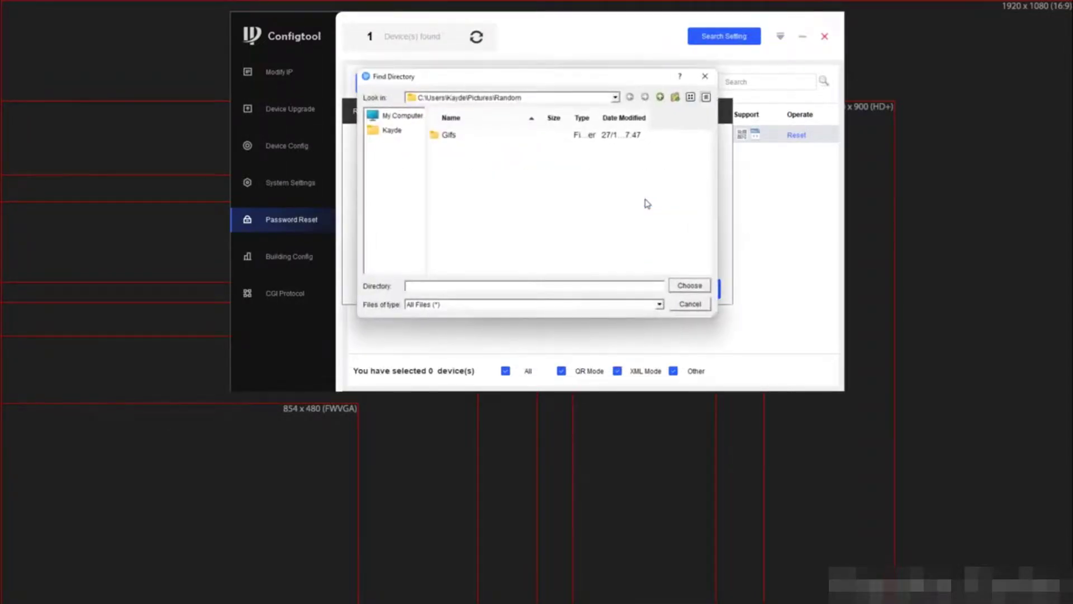
click(409, 116)
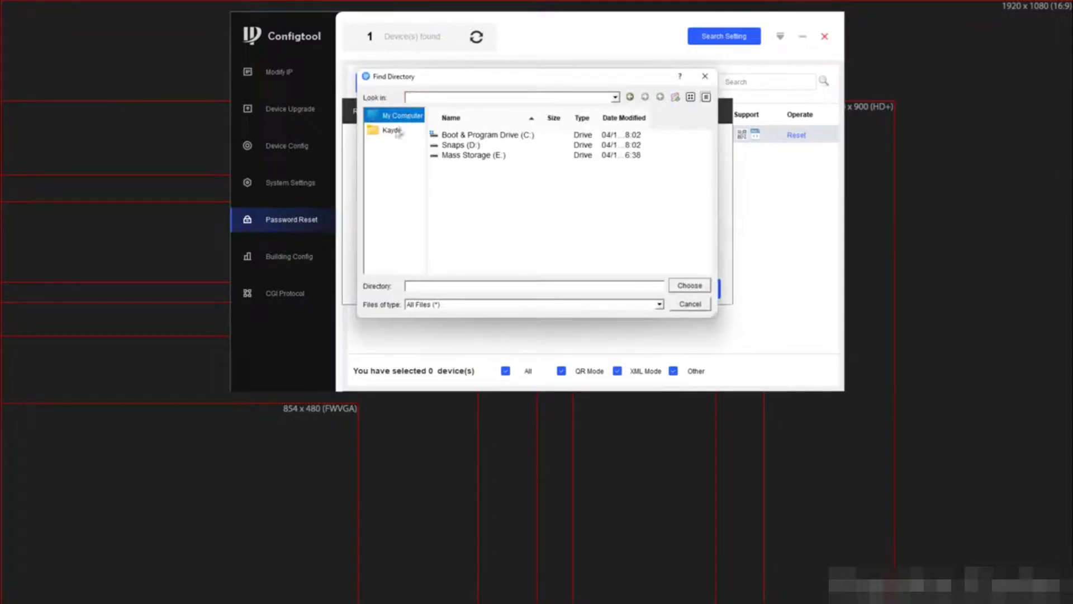
click(394, 130)
click(461, 207)
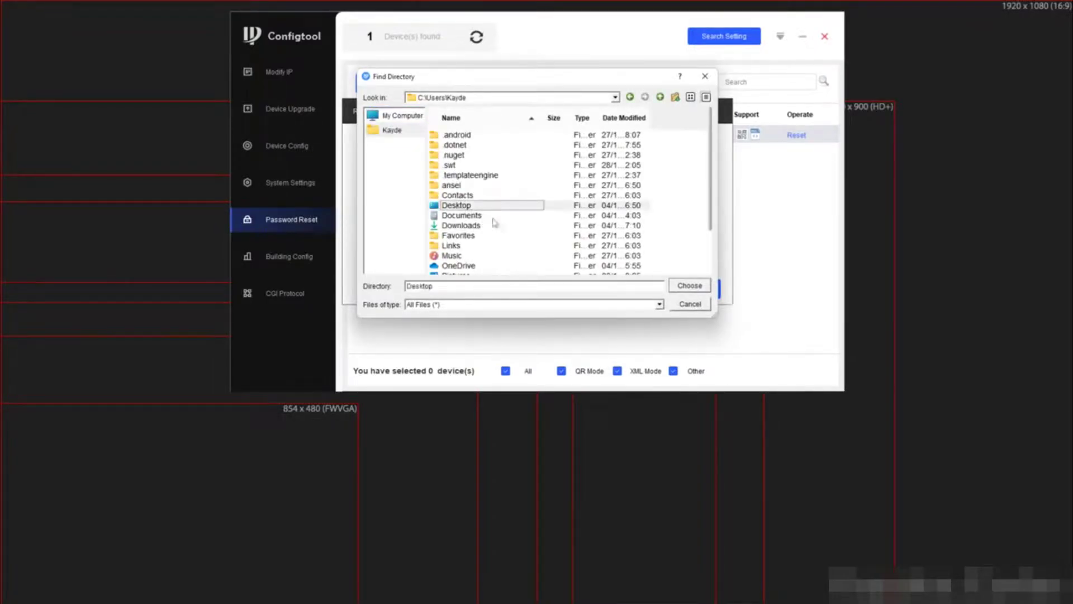
click(684, 287)
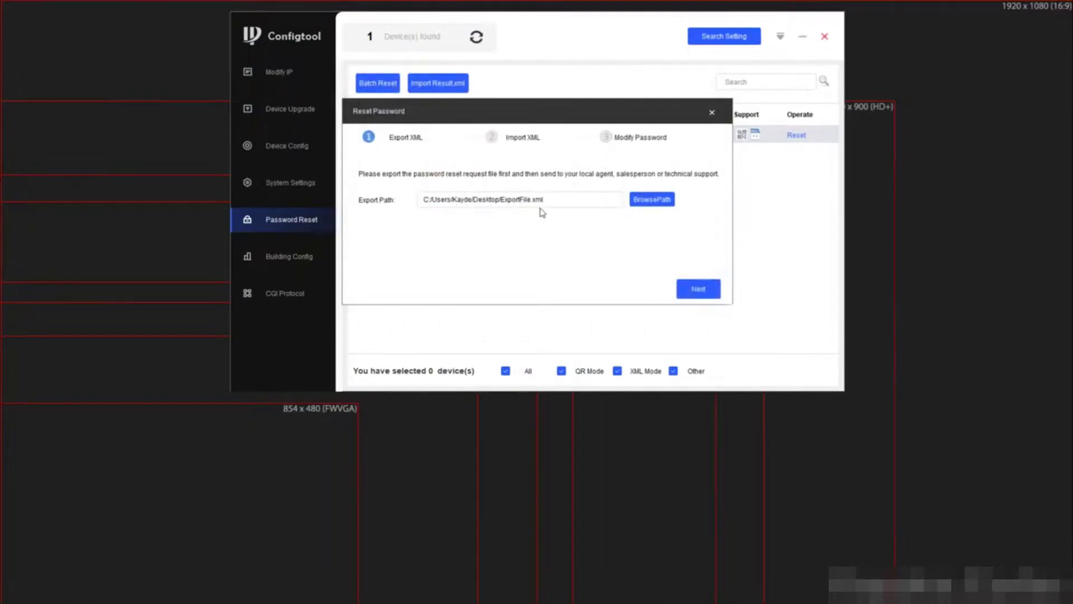
click(703, 291)
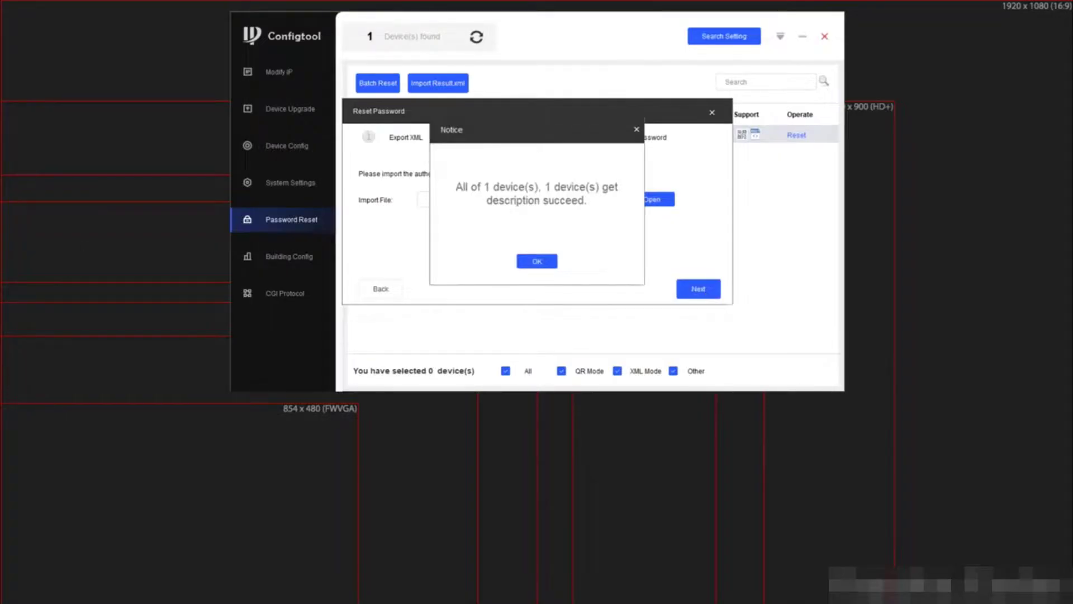
Dismiss the export success notice to reach the Import XML step
click(521, 262)
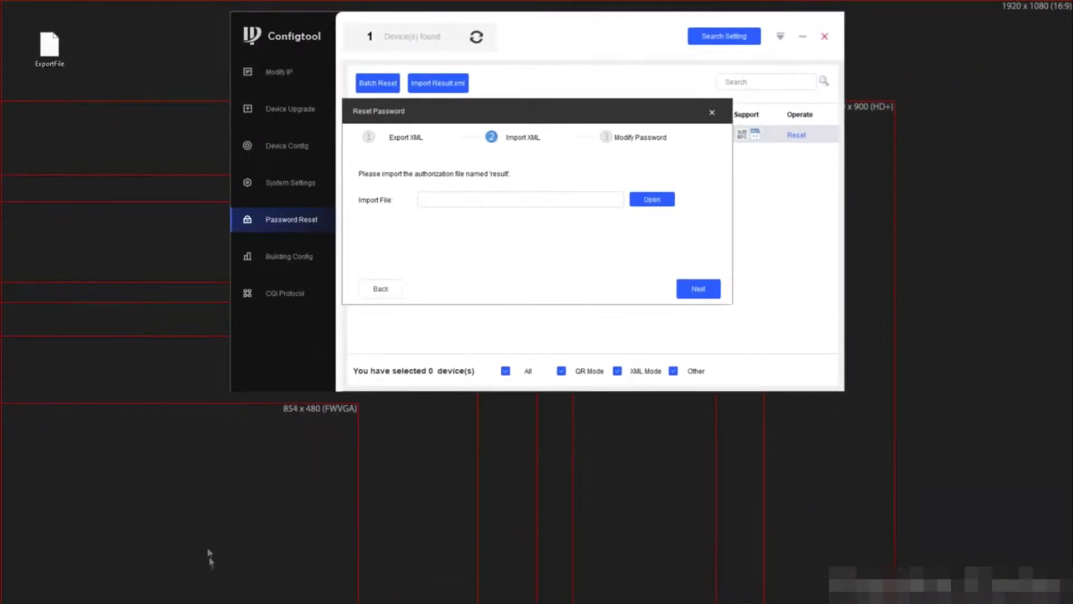
mouse_move(219, 601)
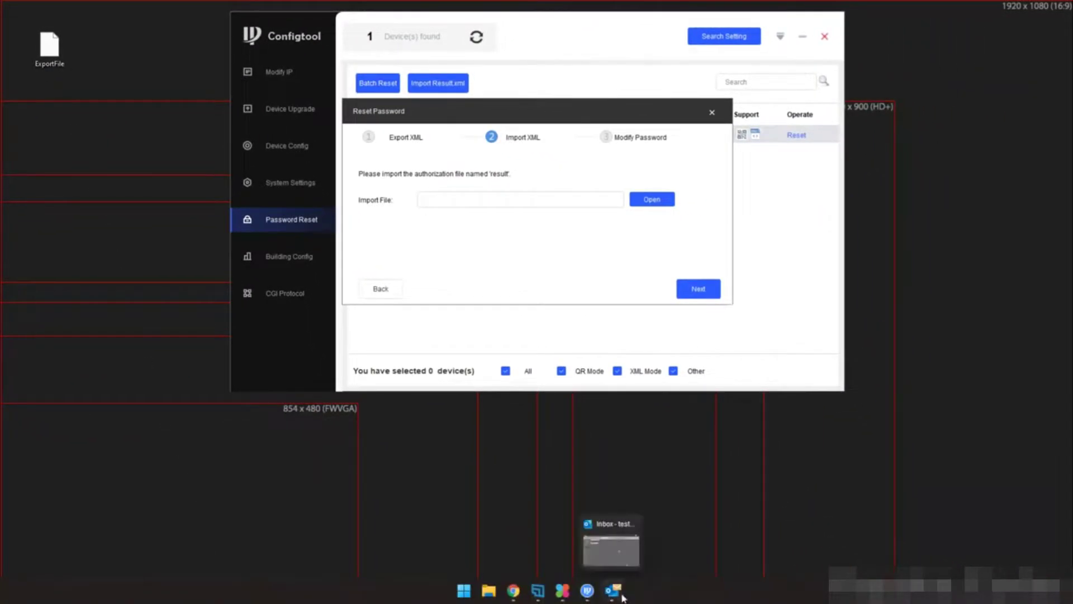
Start a new Outlook email to the Dahua support address with 'XML Reset' text
click(614, 591)
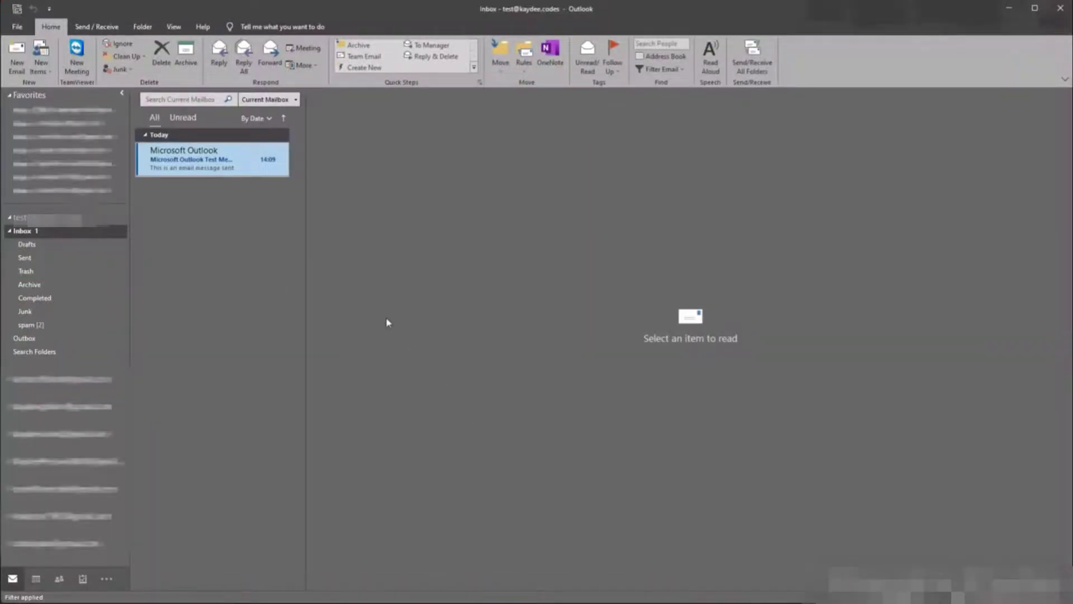
click(16, 69)
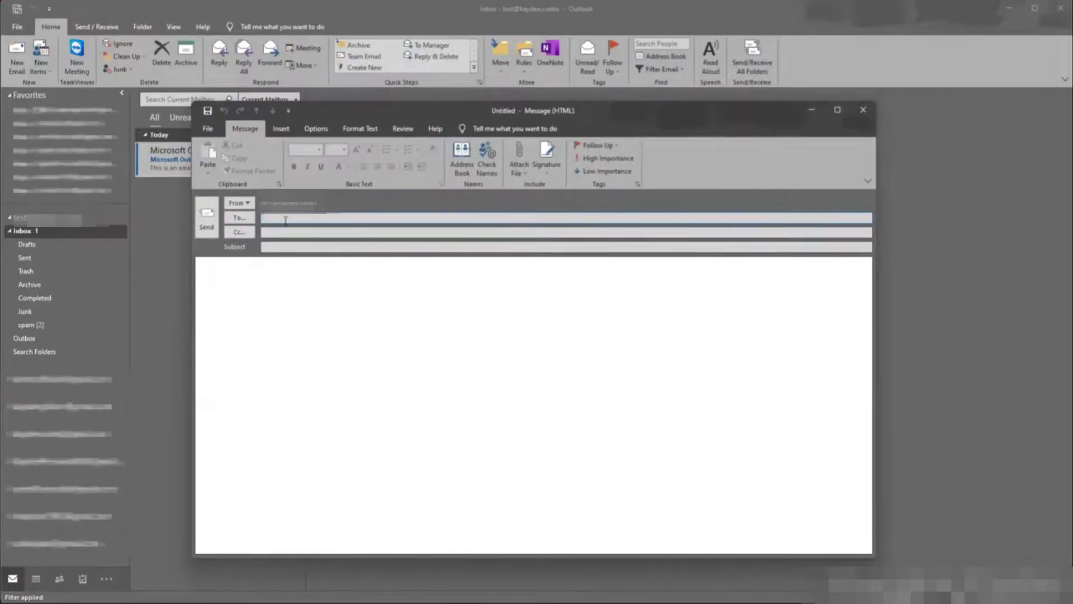
text(supplKML)
click(297, 289)
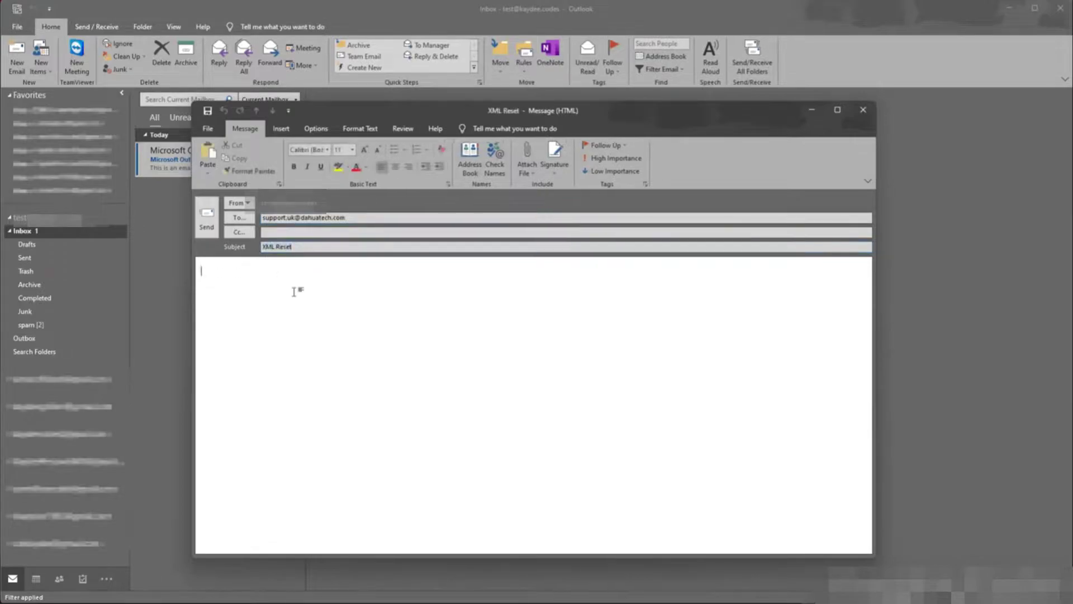
text(XML Reset)
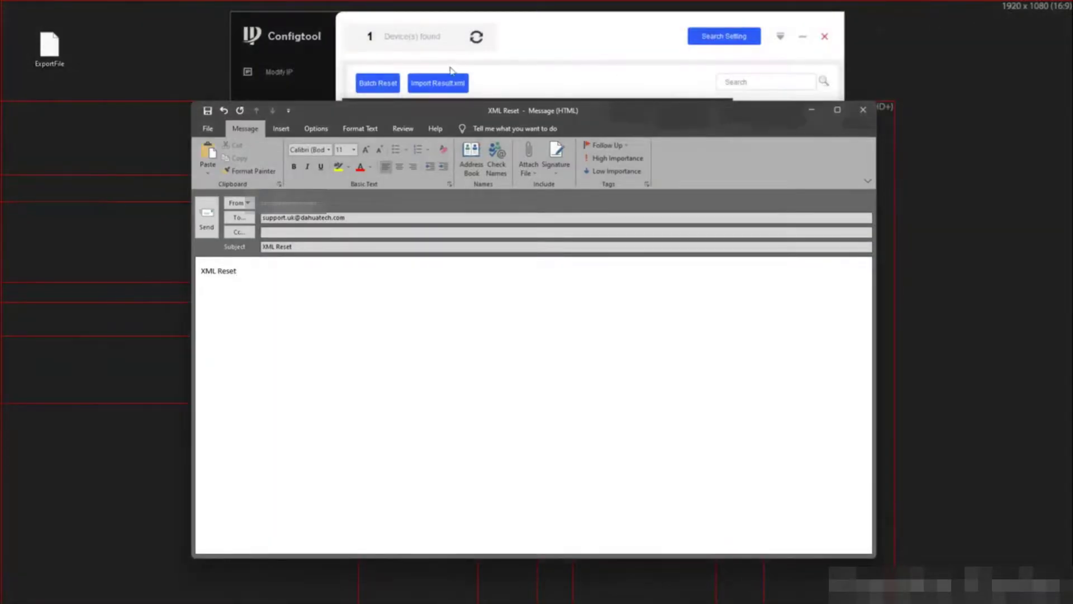
Attach ExportFile from the desktop and send the email to support
click(804, 39)
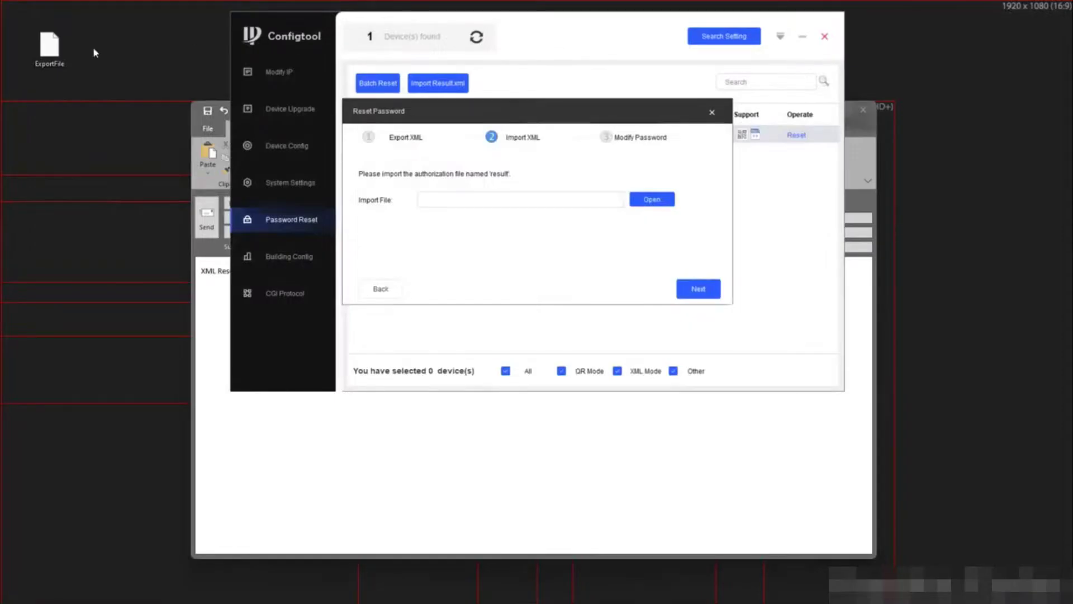
click(239, 407)
drag(49, 56, 291, 315)
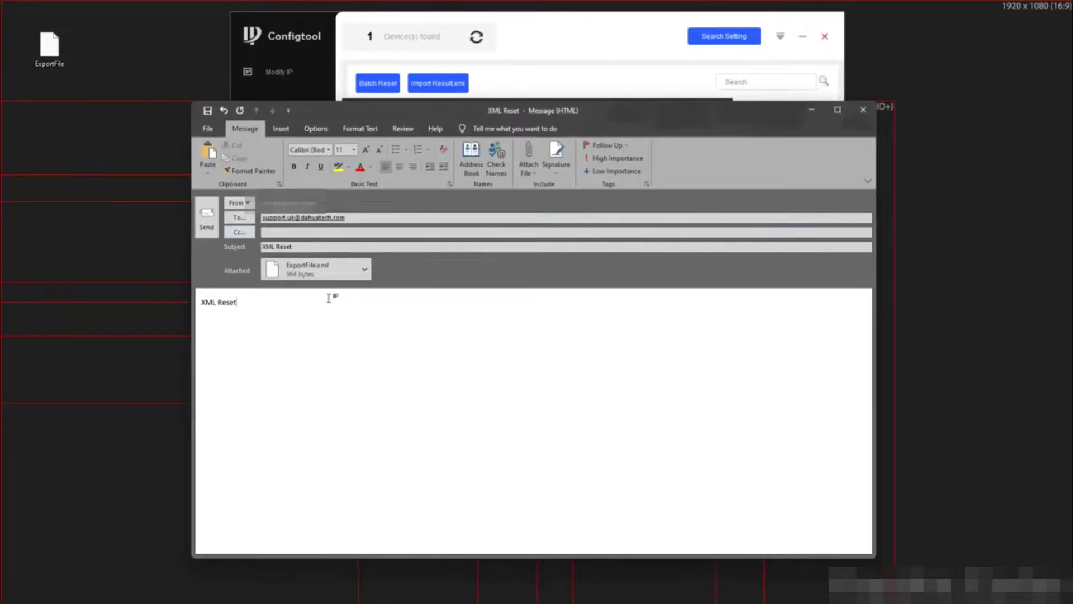
click(204, 227)
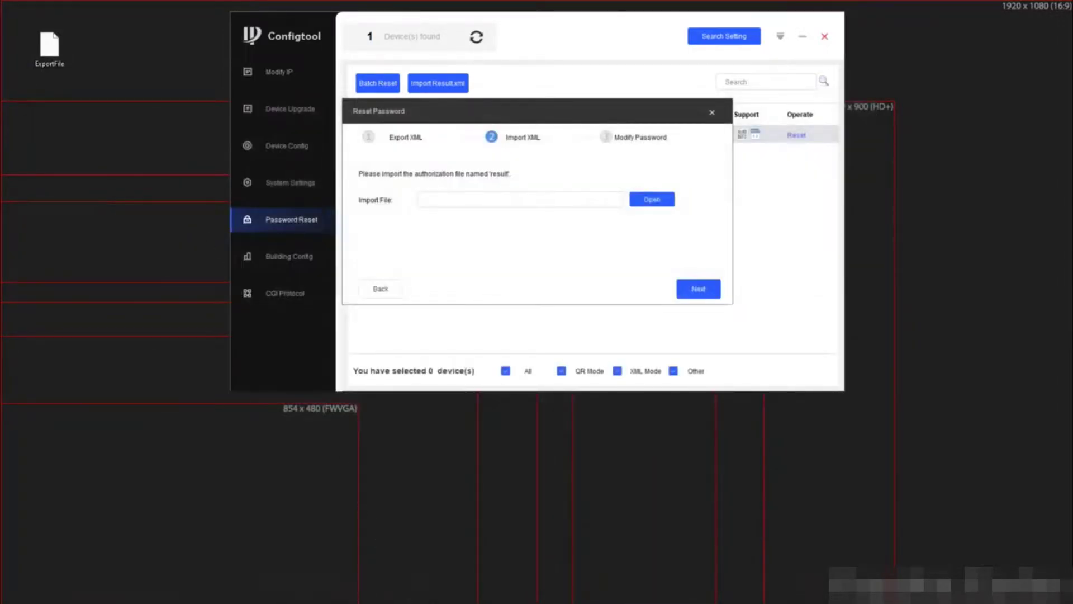
click(613, 592)
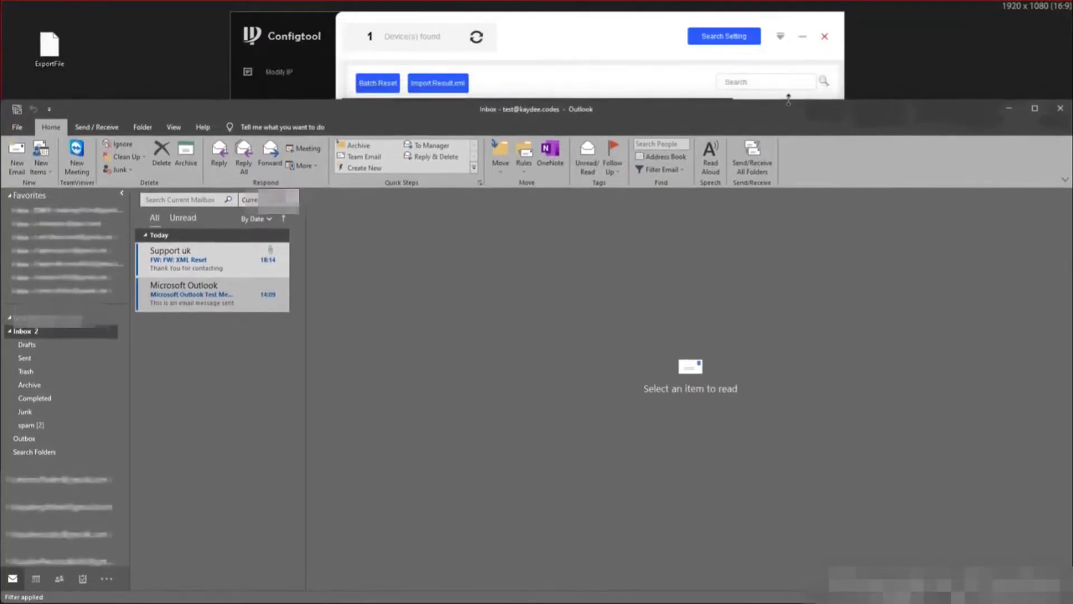
Open support's 'FW: FW: XML Reset' reply and drag result.xml onto the desktop
click(221, 266)
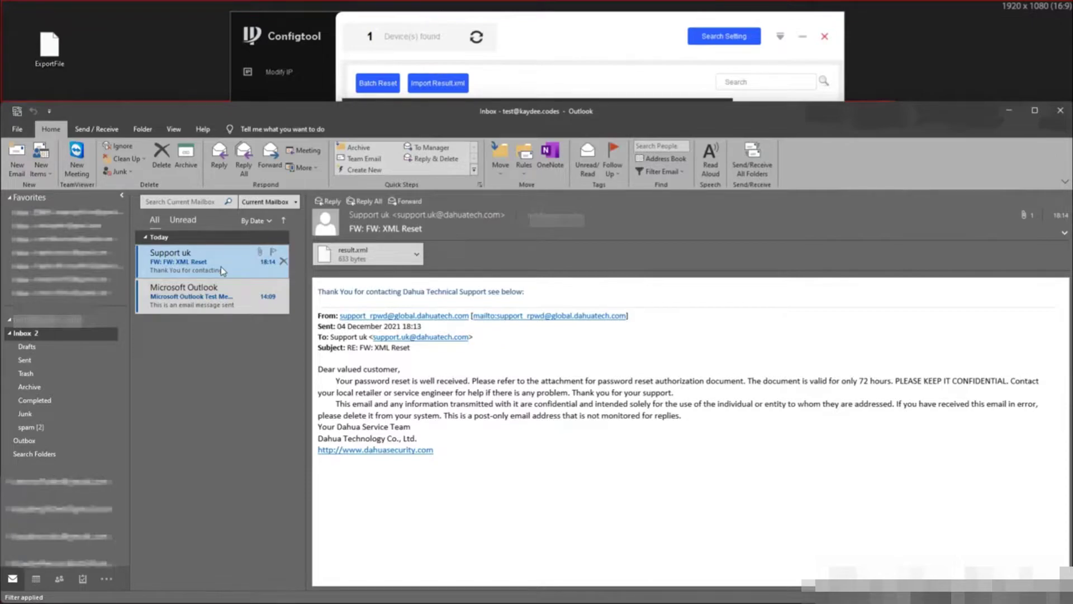
drag(335, 254, 108, 55)
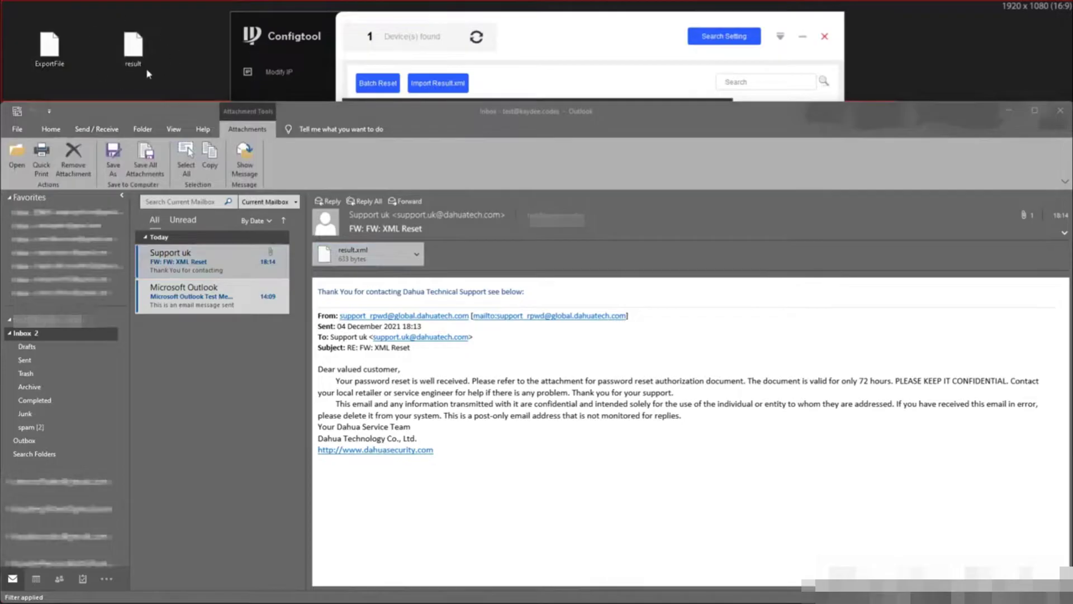
Import result.xml, then enter and confirm a new camera password to finish
click(1005, 119)
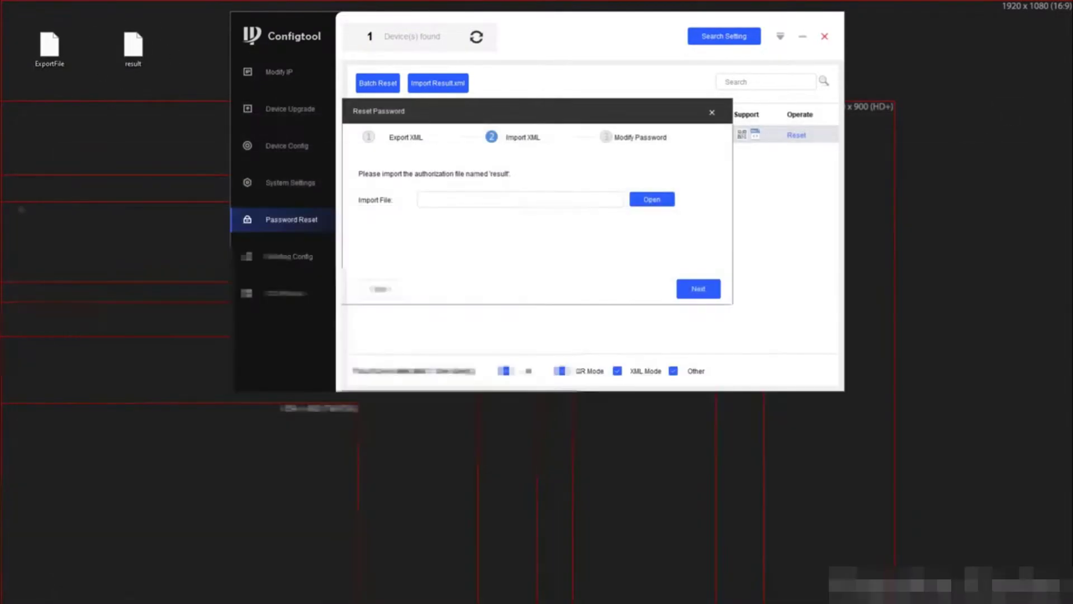
click(650, 200)
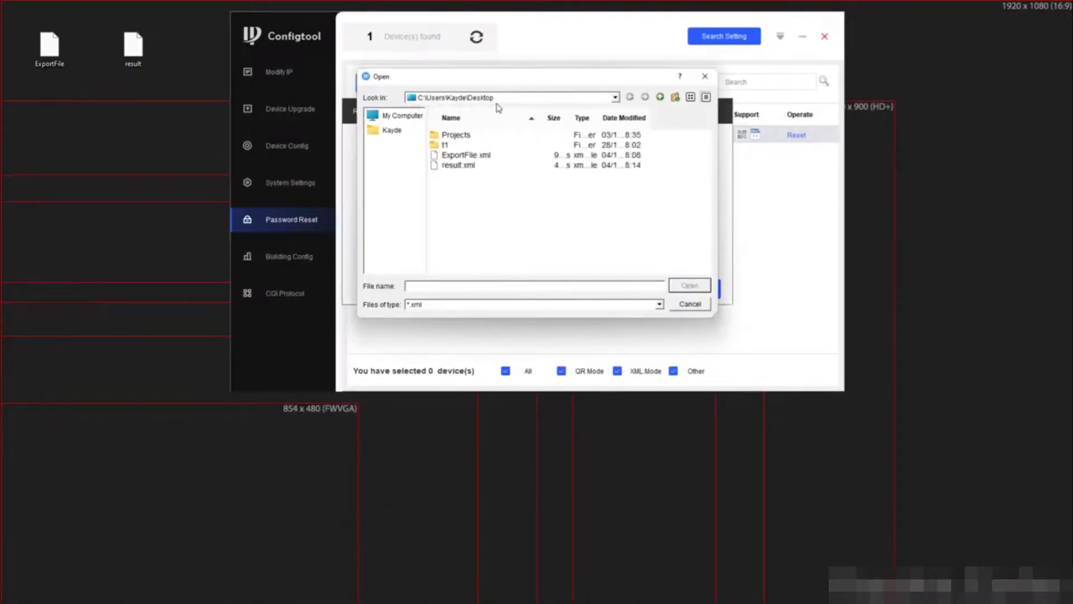
click(454, 166)
click(687, 286)
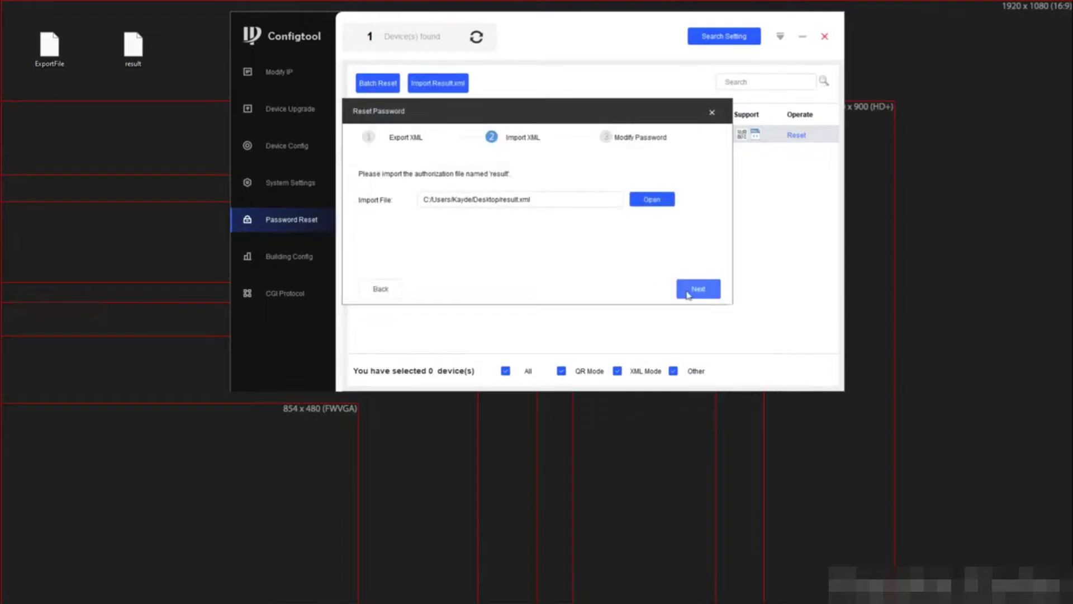
click(688, 293)
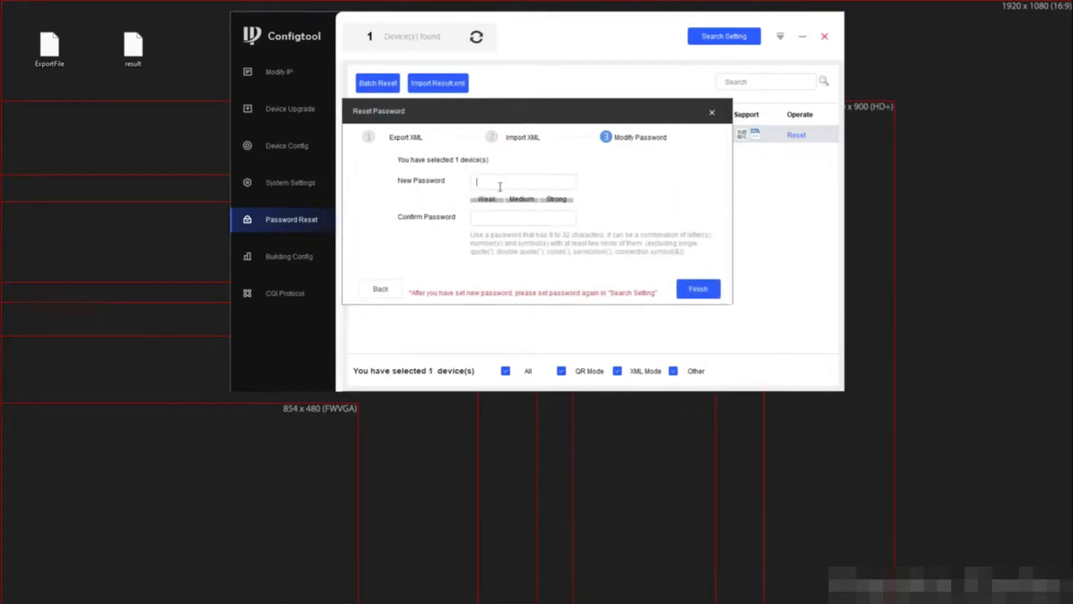
text(••••••••••••••••••)
click(693, 289)
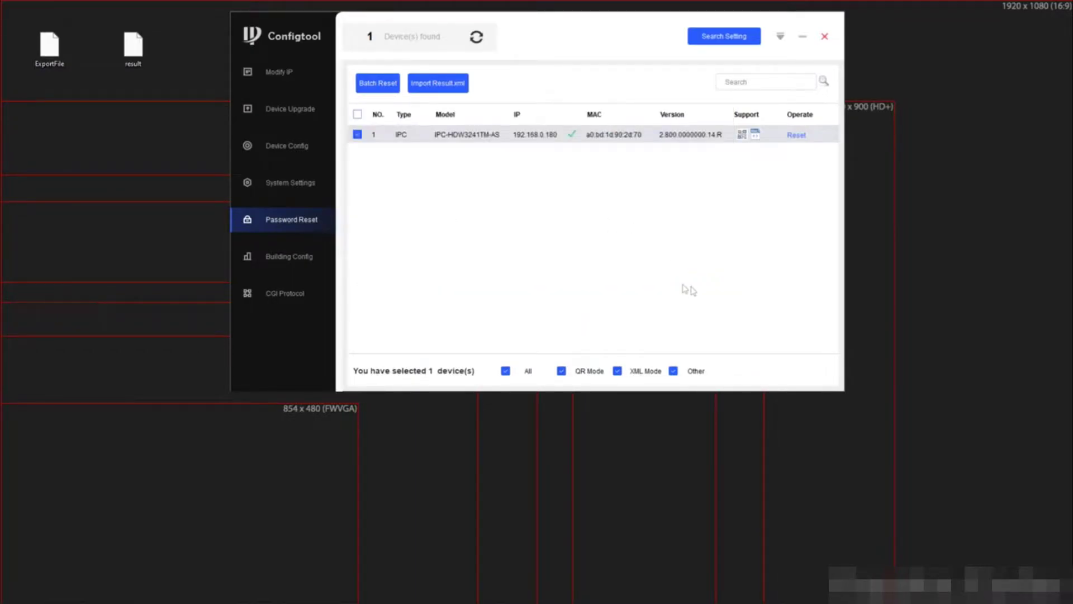
Confirm the result details read Reset Password Successfully, then close them
click(570, 135)
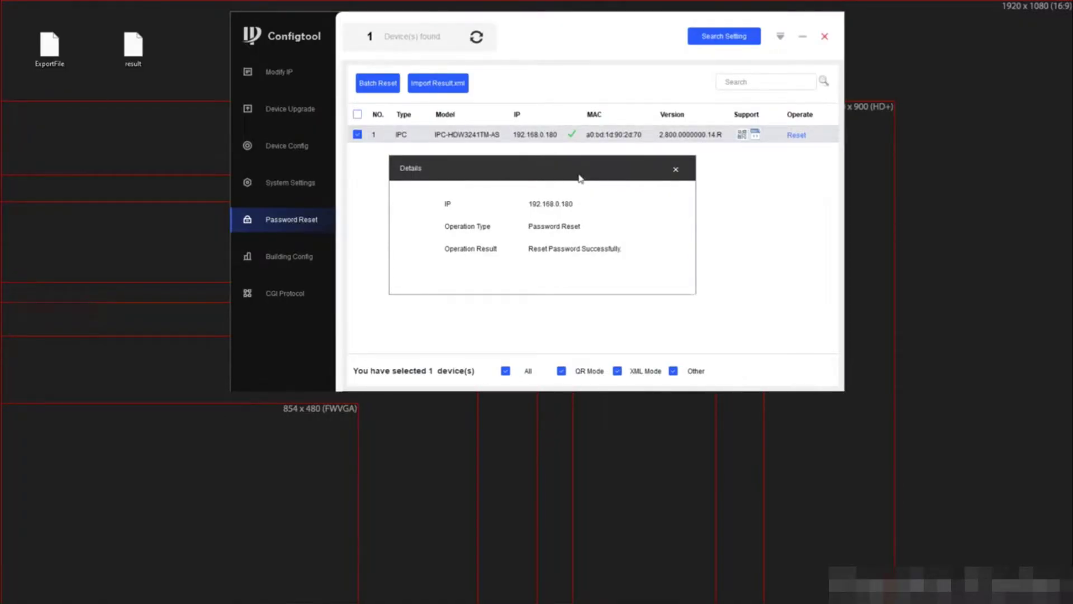
click(674, 175)
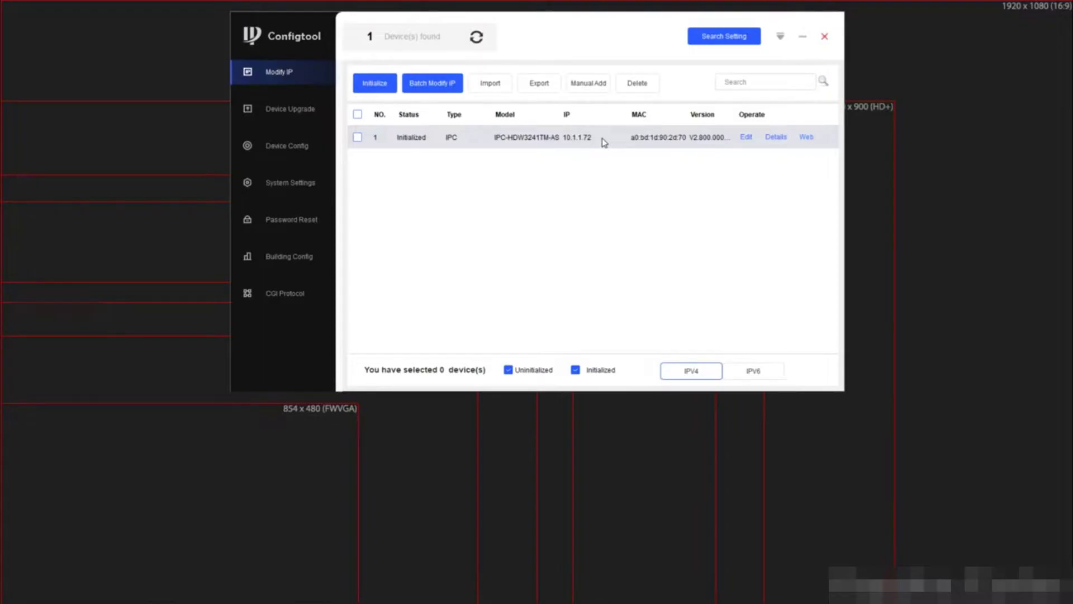
key(super)
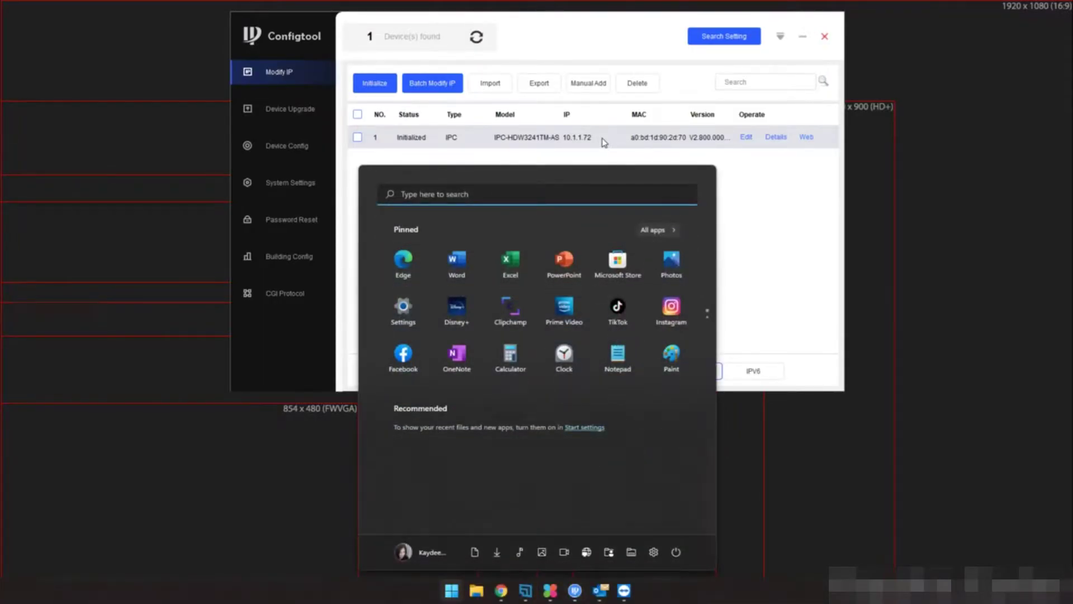
Go from Control Panel to Network Connections and select the Ethernet adapter
text(con)
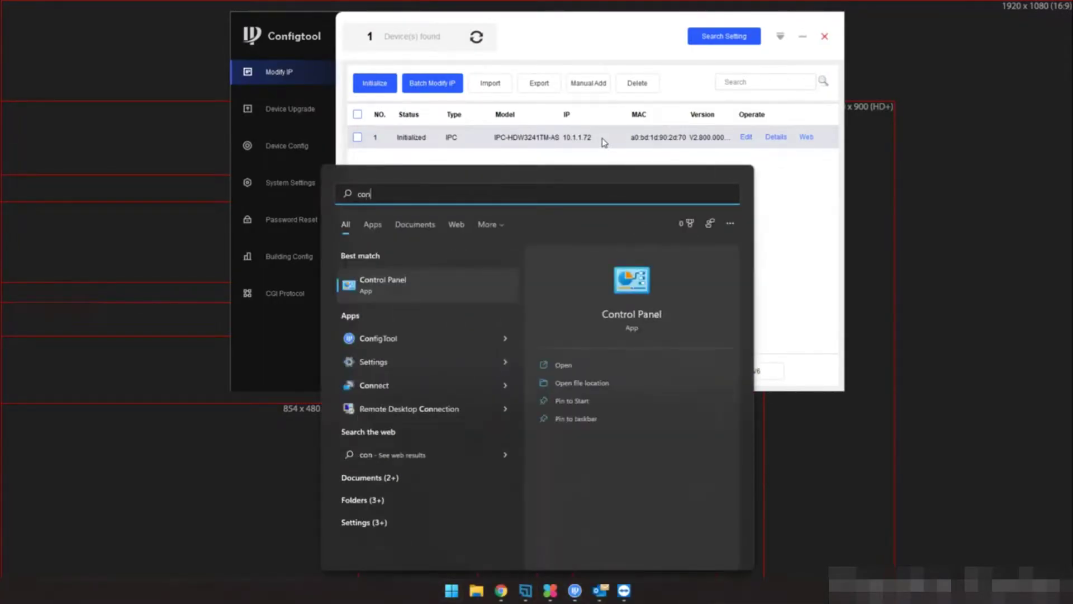
key(Return)
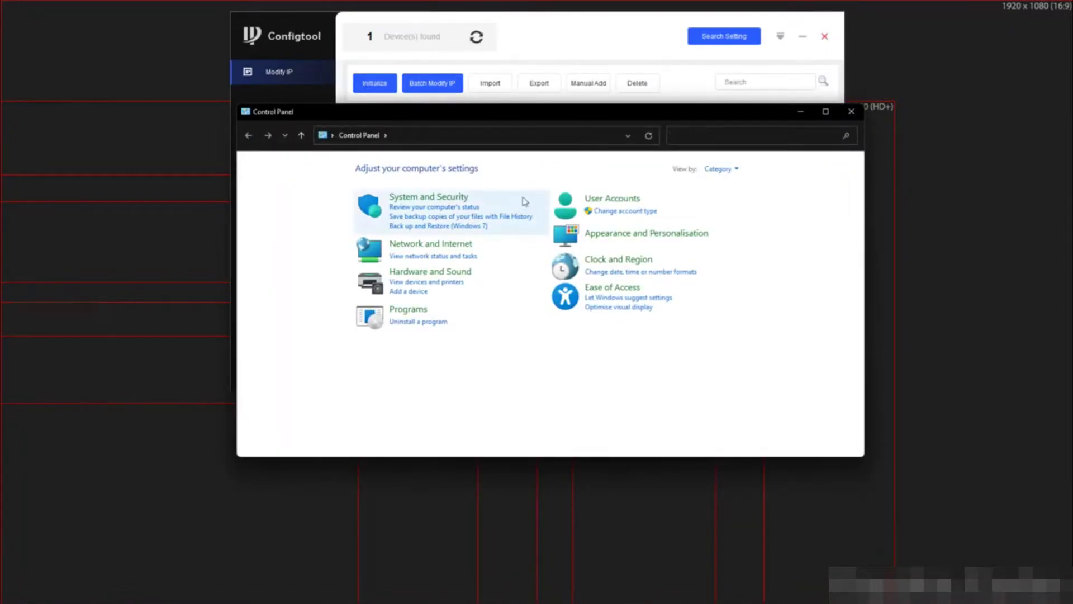
click(468, 244)
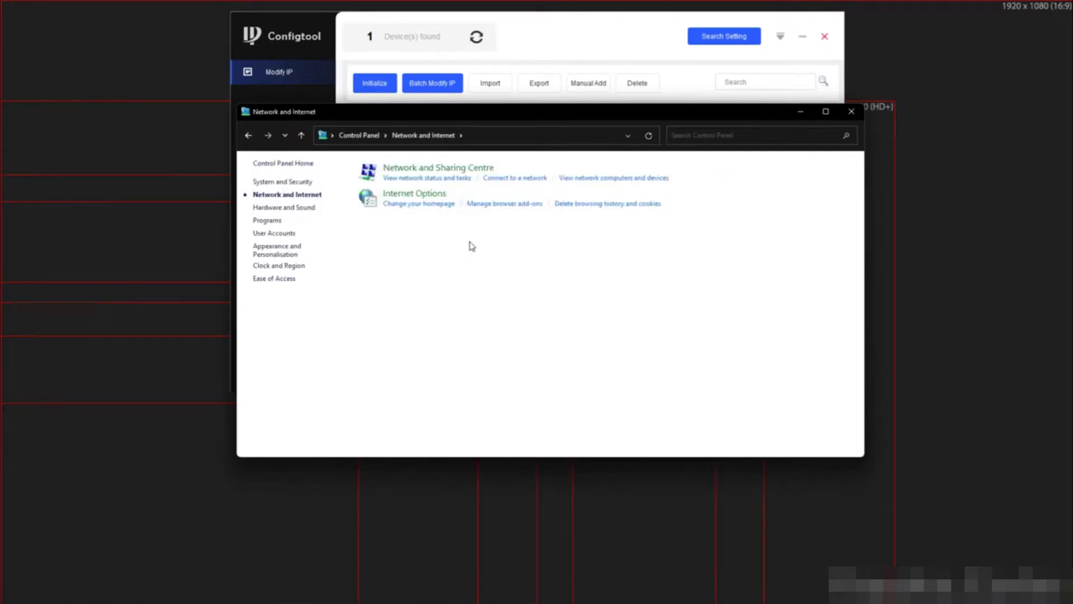
click(413, 169)
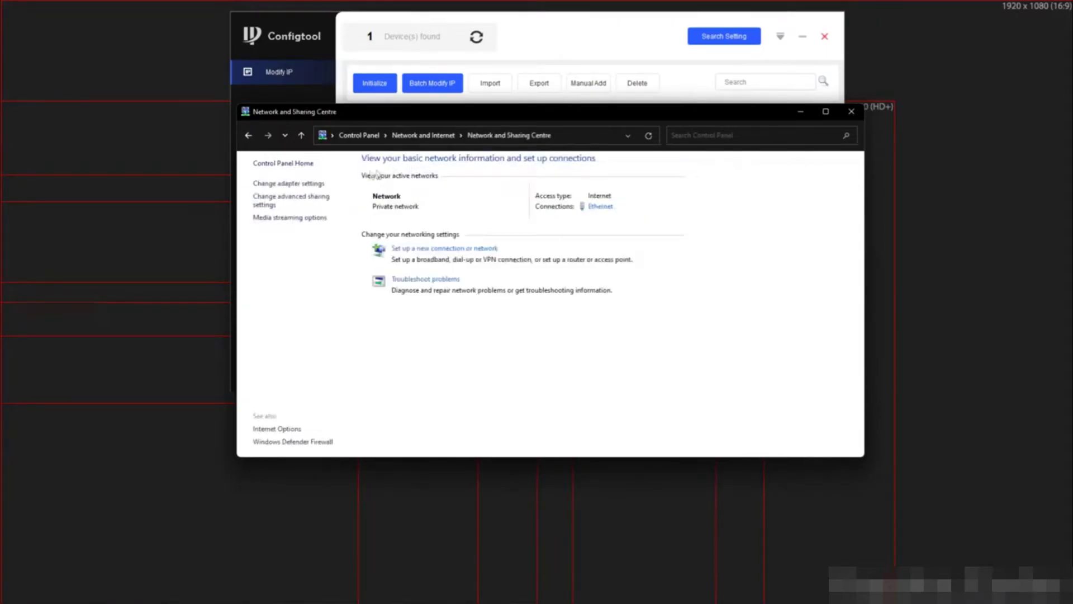
click(286, 184)
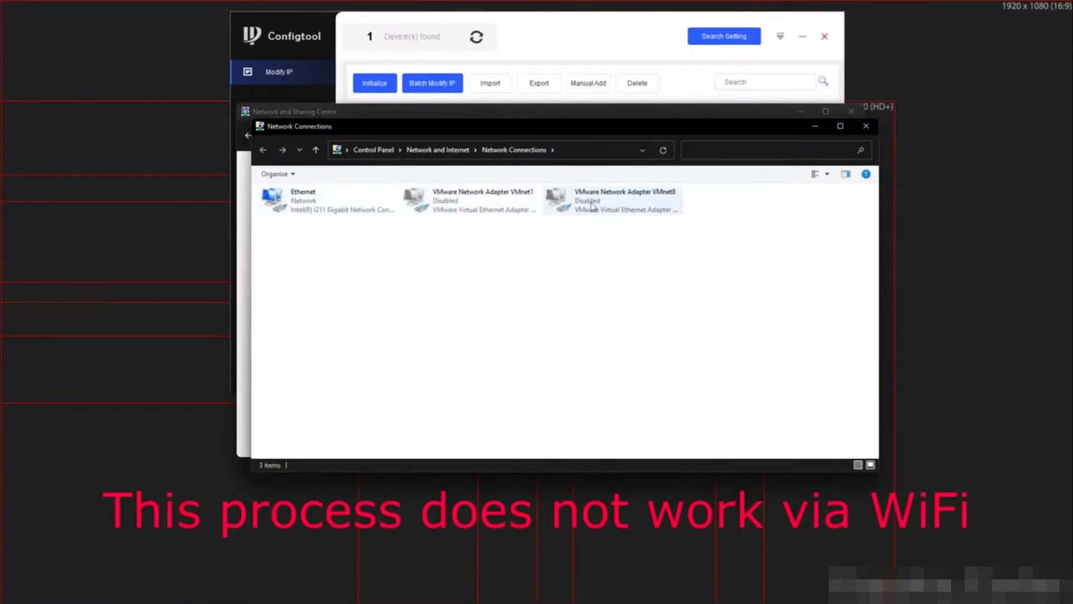
click(329, 208)
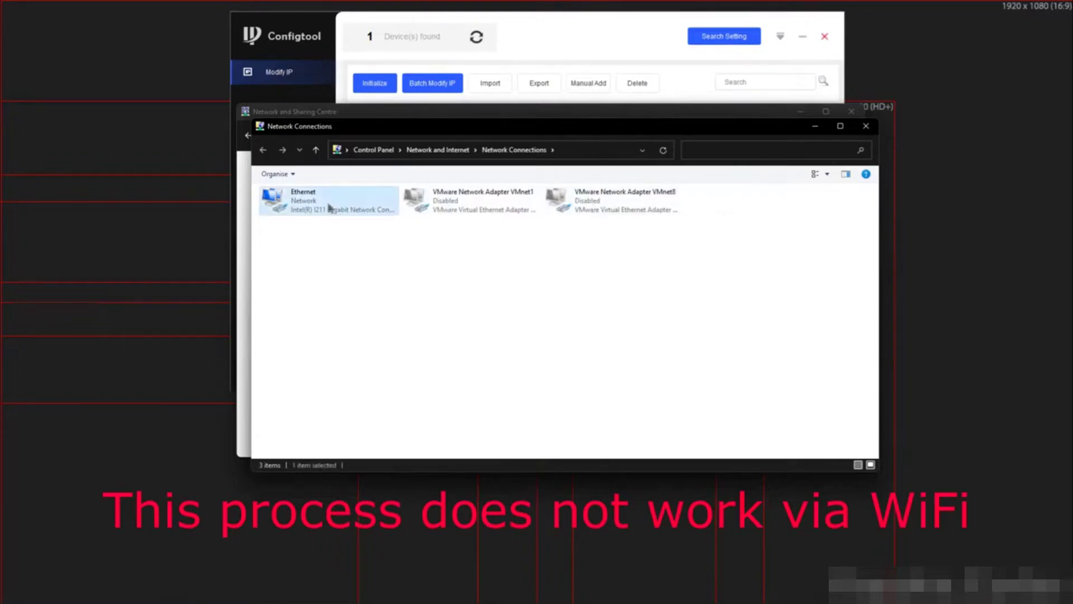
Read the Ethernet connection's current IPv4 address, 192.168.0.57, in its status details
right_click(329, 208)
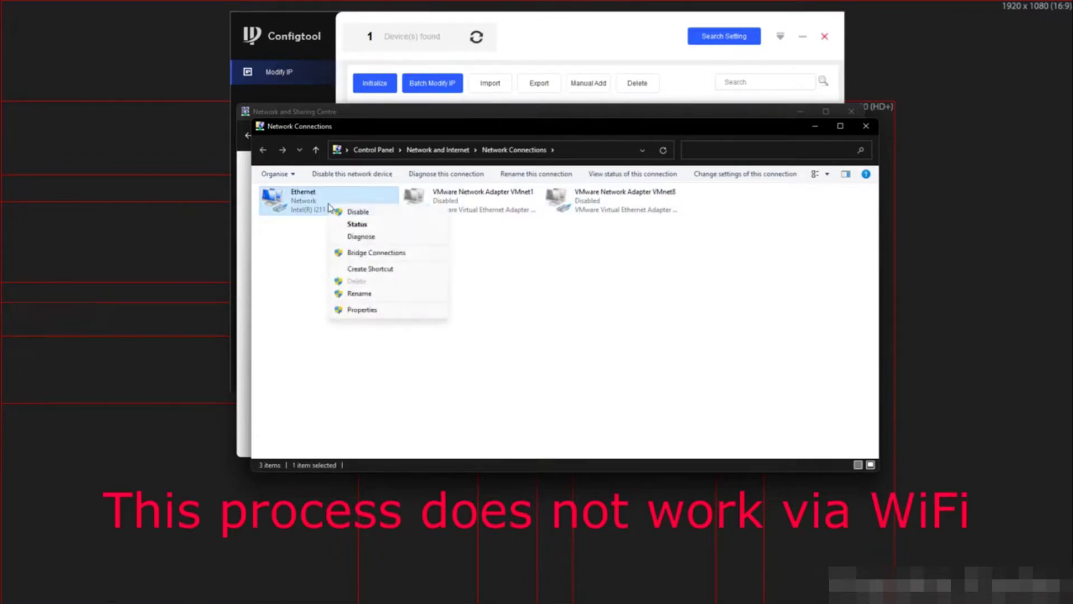
click(372, 225)
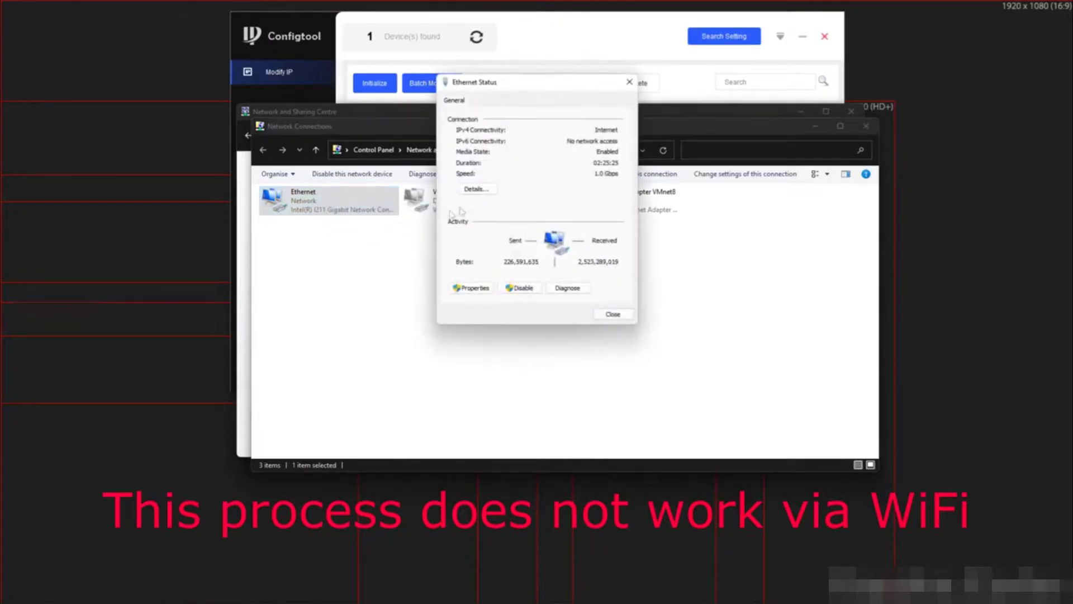
click(476, 189)
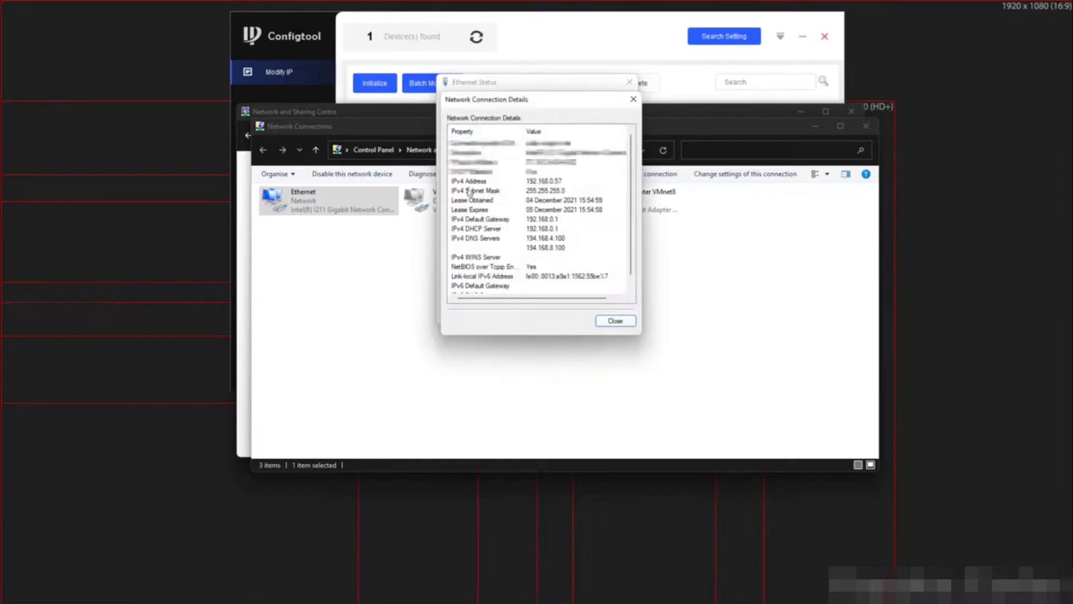
click(468, 184)
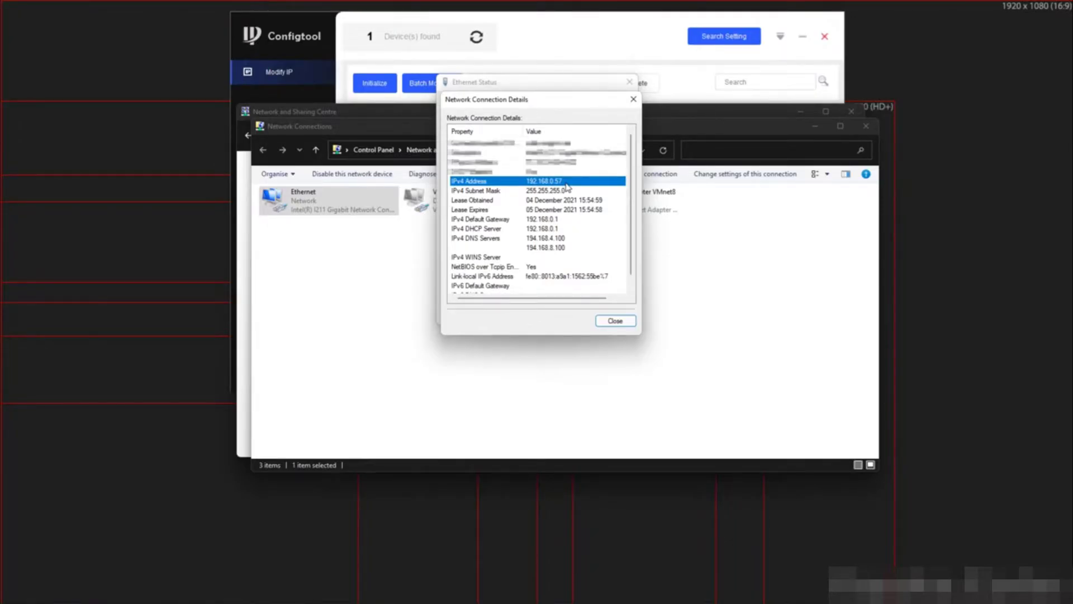
click(615, 322)
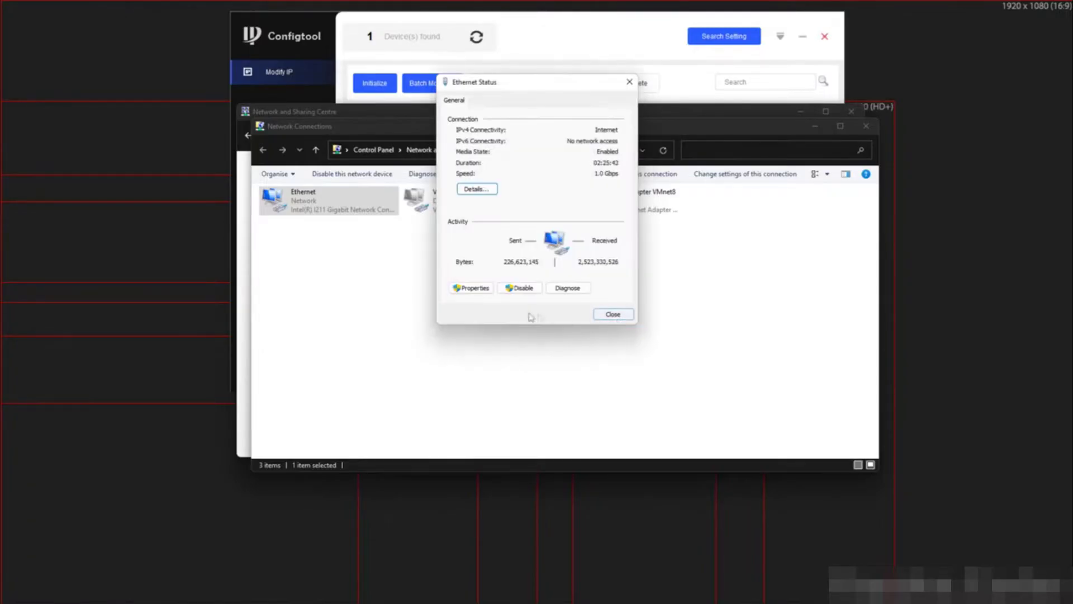
click(472, 288)
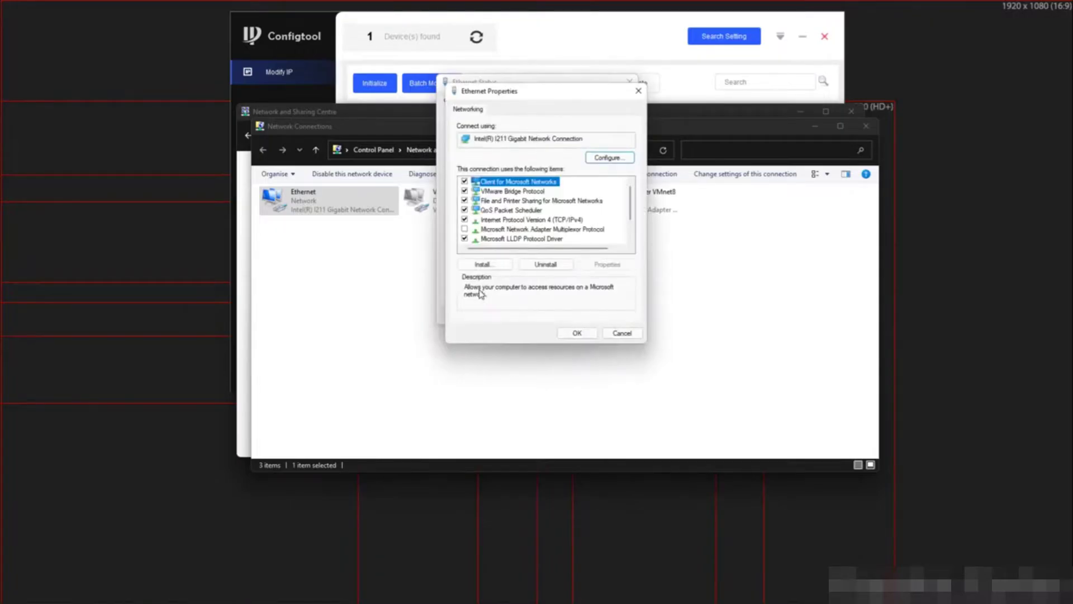
Give Ethernet the static IPv4 address 10.1.1.100 with subnet mask 255.255.255.0
click(557, 220)
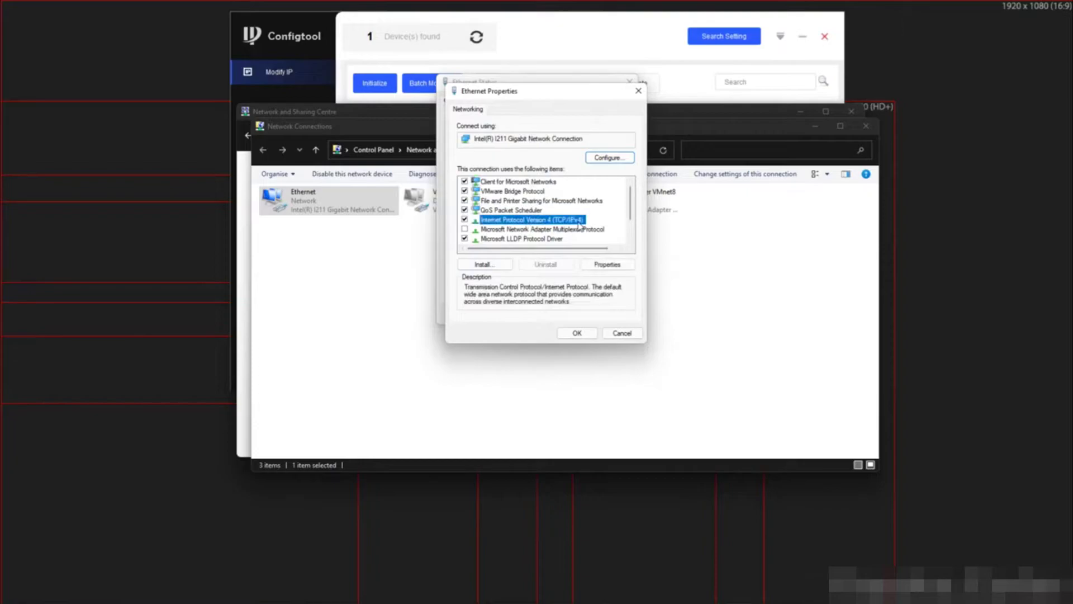
click(605, 265)
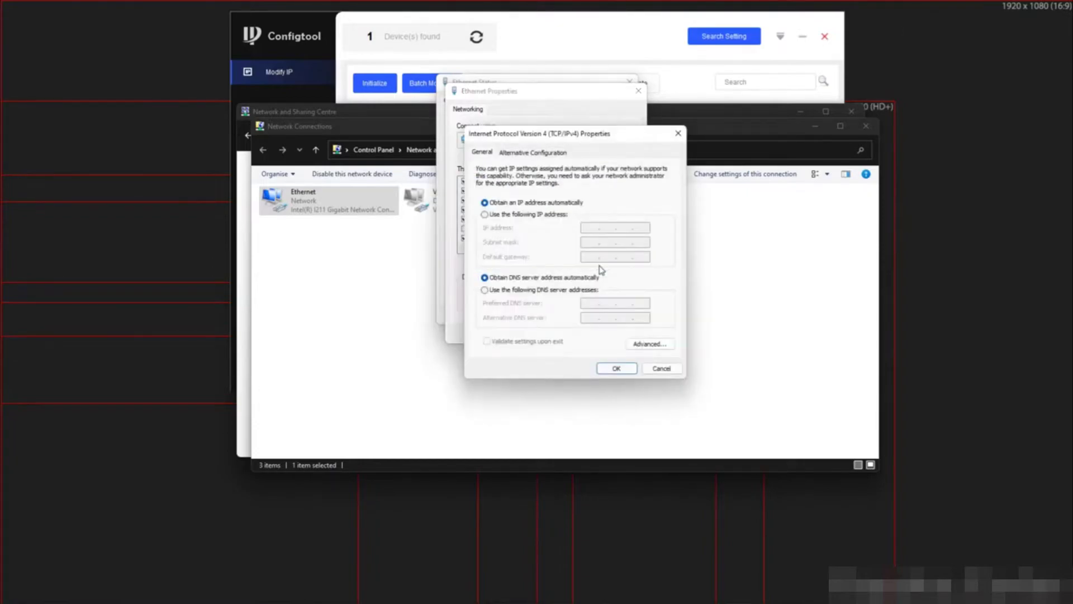
click(485, 215)
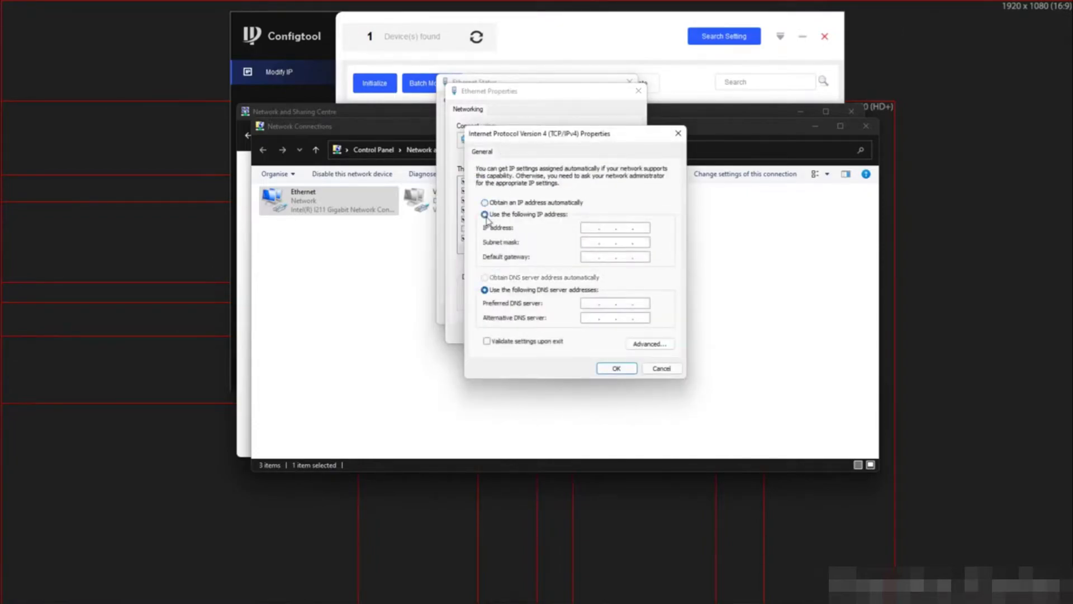
click(591, 227)
text(10 . 1 . 1 . 100)
key(Tab)
text(255 . 255 . 255 . 0)
click(617, 371)
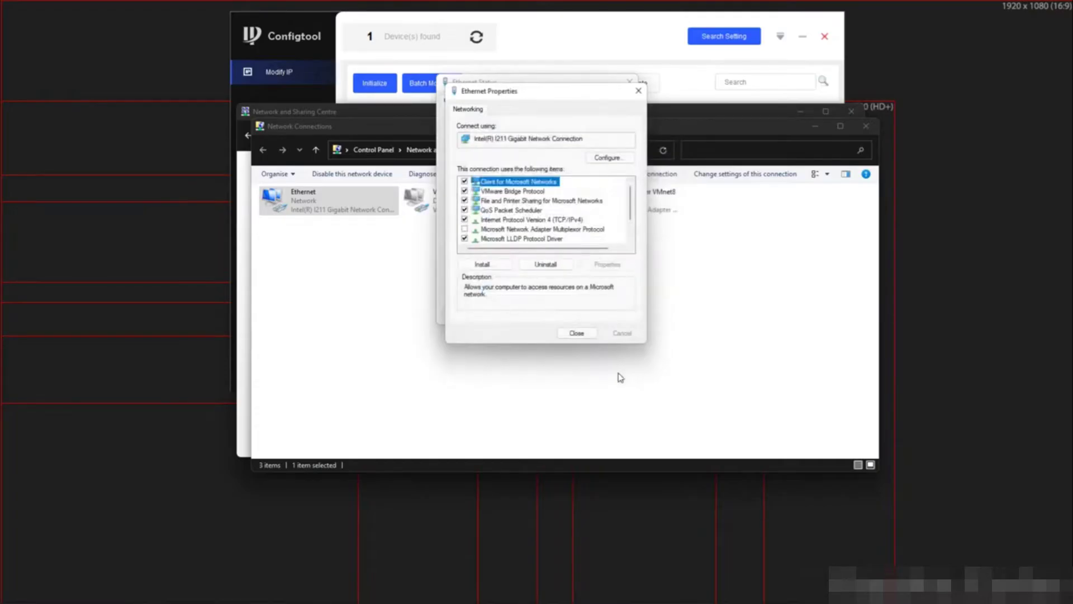
click(583, 335)
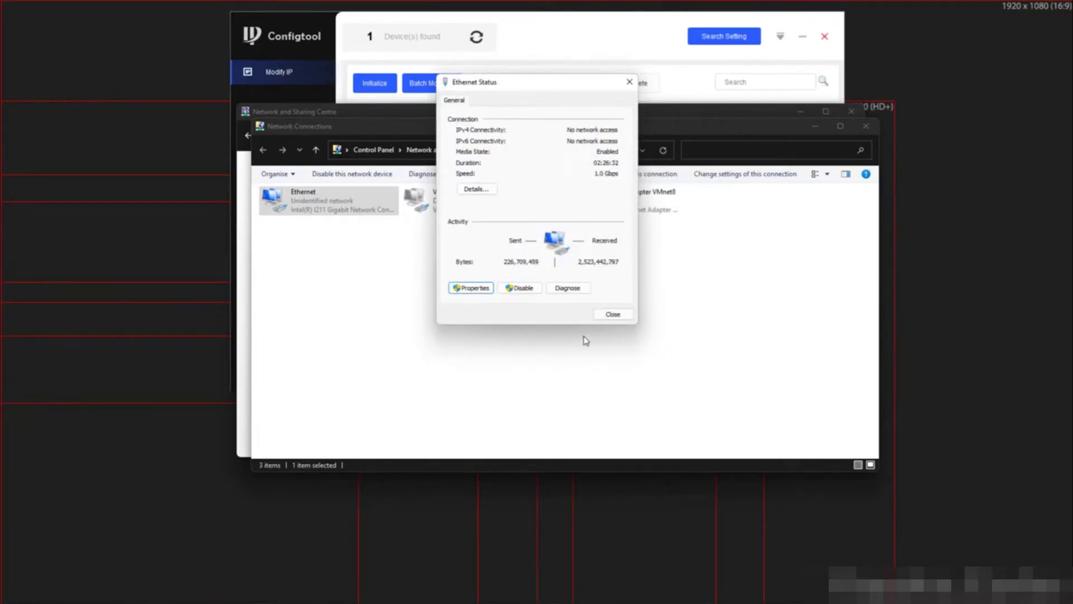
click(615, 315)
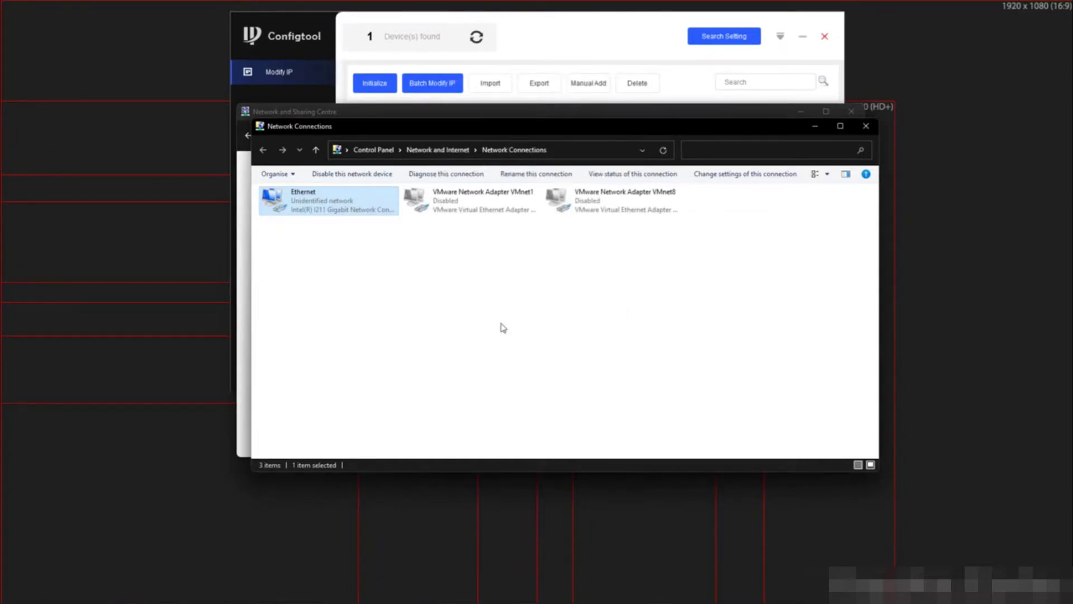
Rescan for the camera in ConfigTool and start its password reset, accepting the notices
click(574, 55)
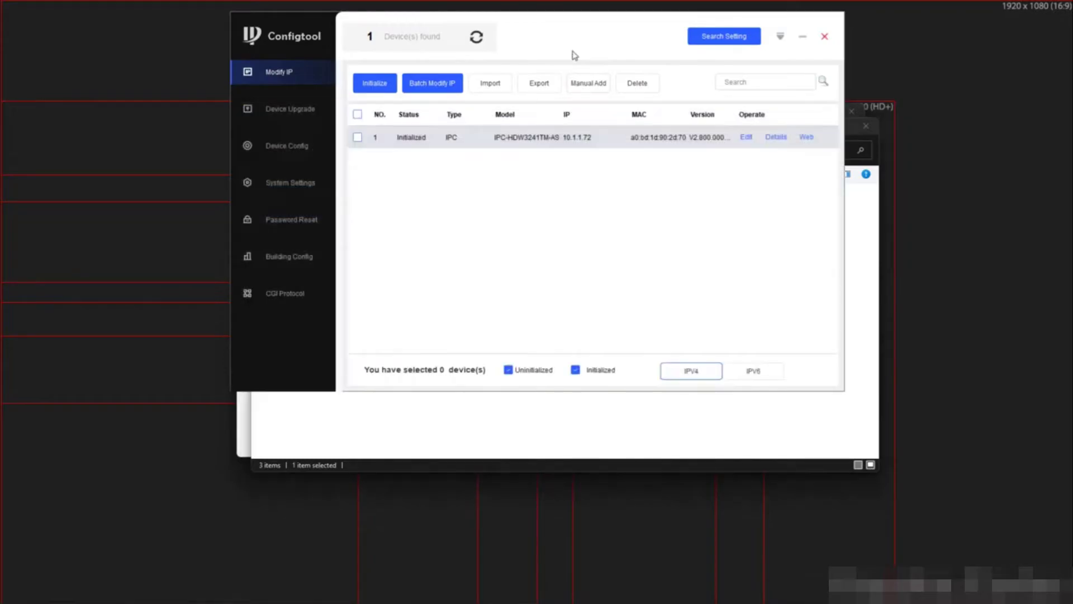
click(477, 37)
click(301, 221)
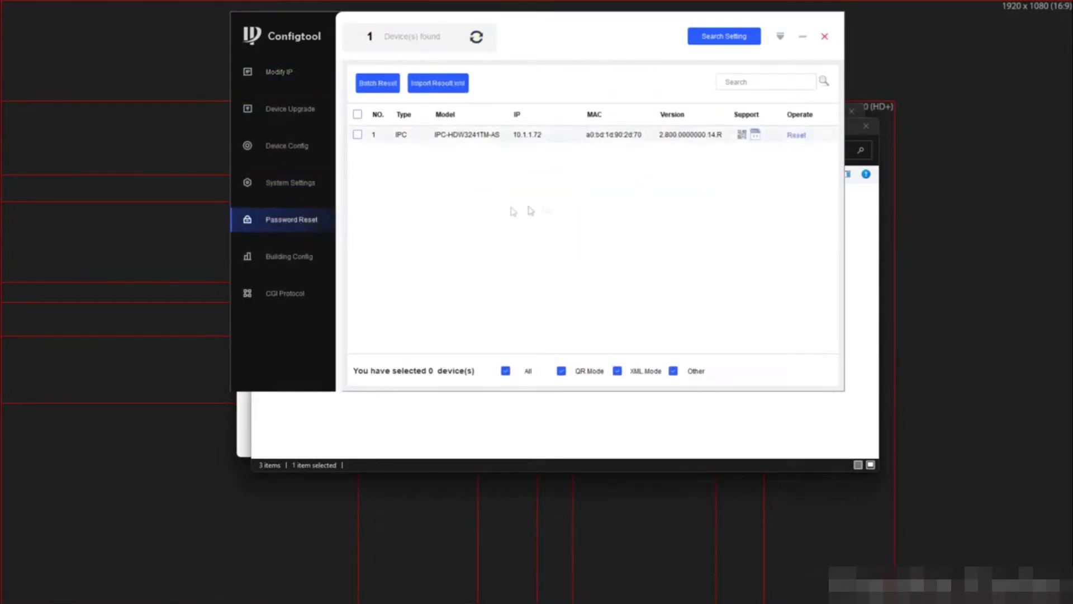
click(802, 138)
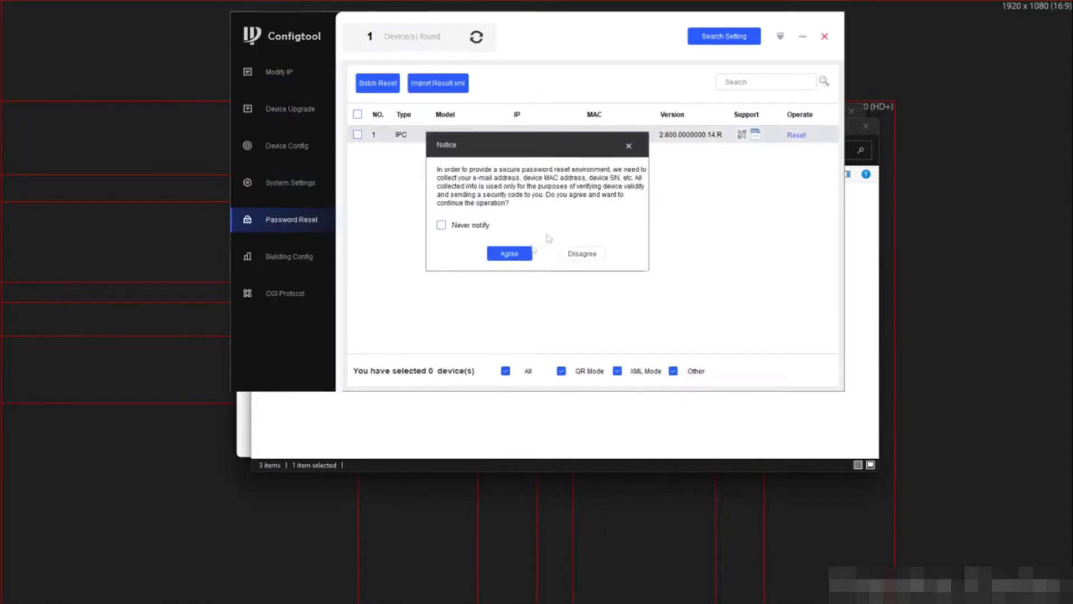
click(511, 254)
click(512, 261)
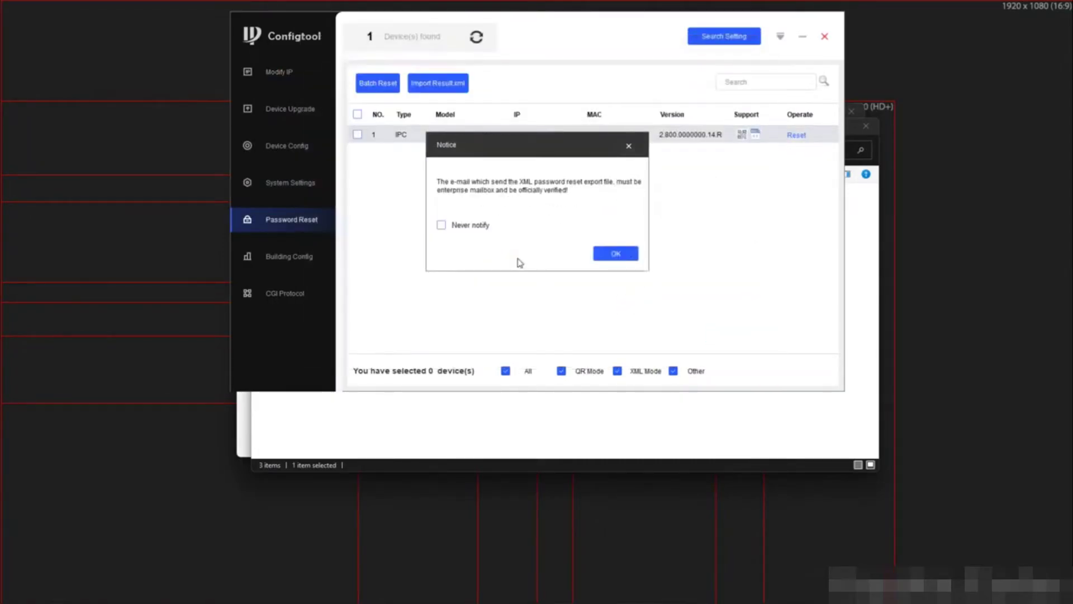
click(605, 258)
Export the password-reset XML file to the Desktop
click(641, 206)
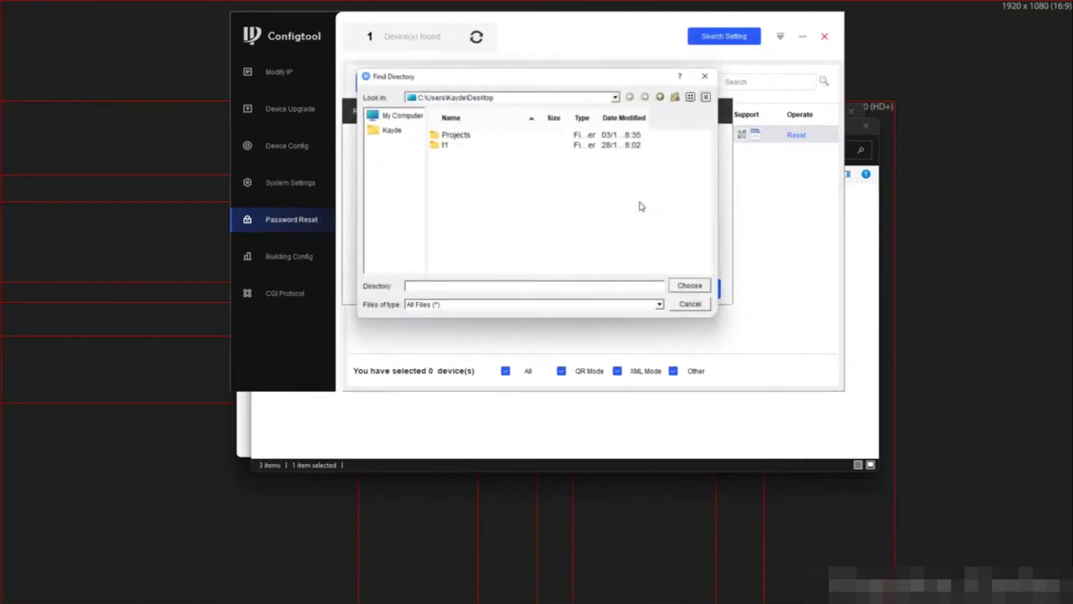
click(392, 130)
click(481, 205)
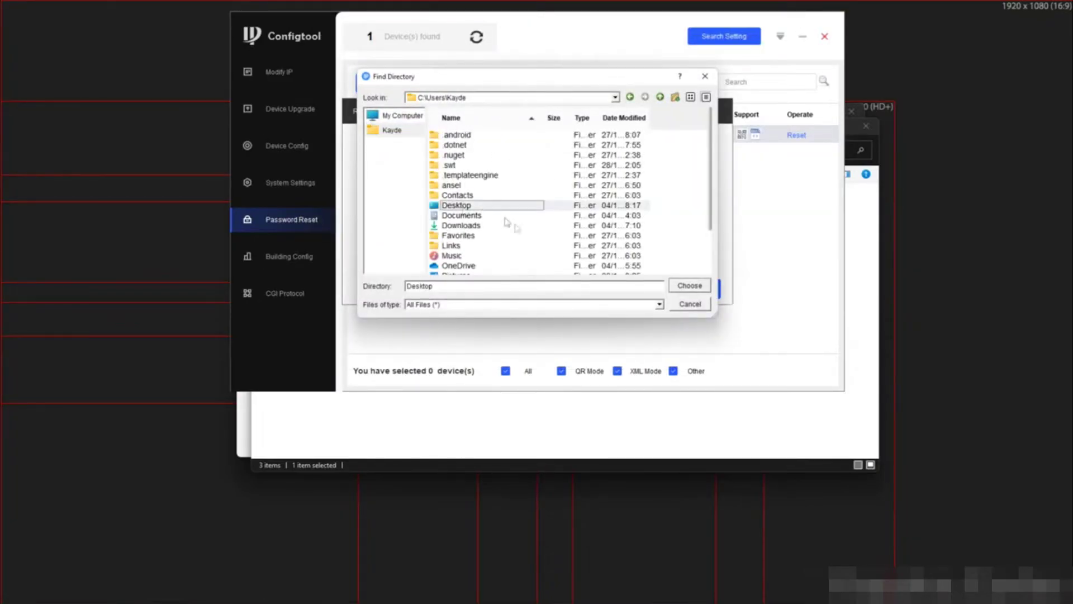
click(690, 285)
click(694, 288)
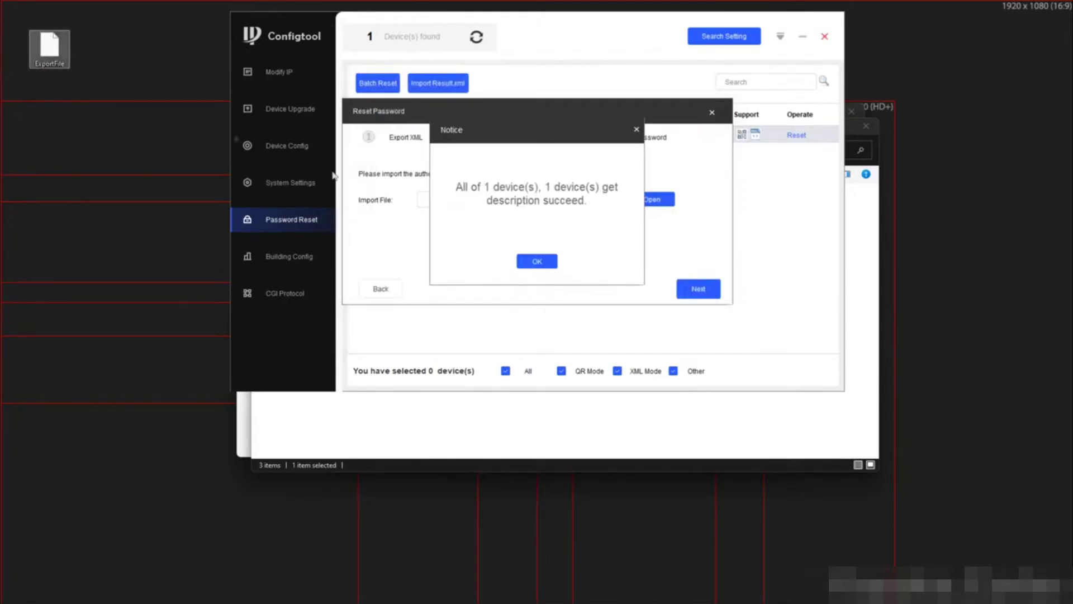
click(537, 261)
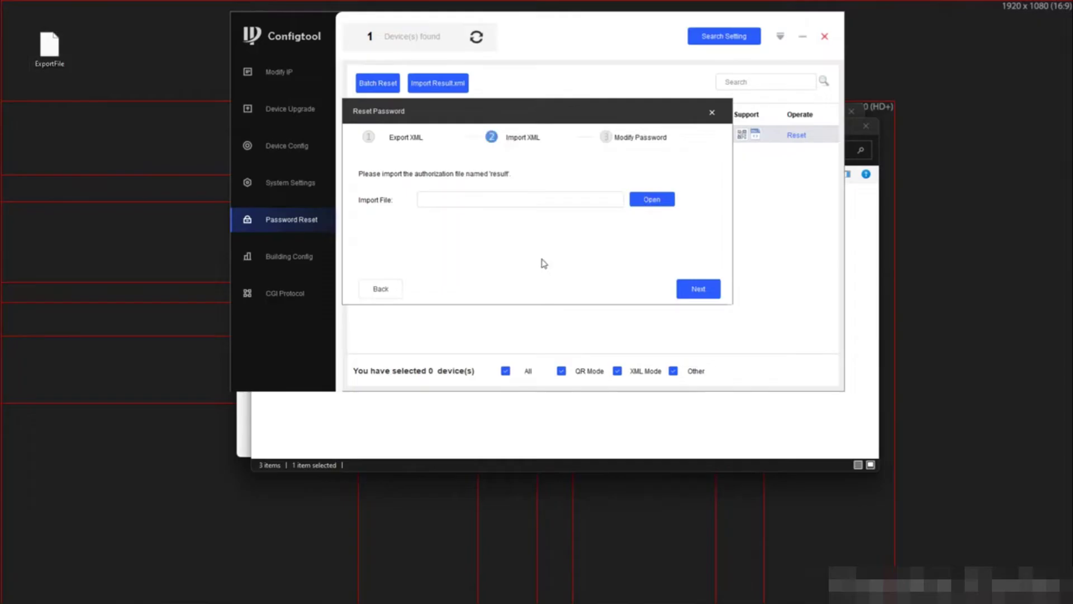
click(527, 430)
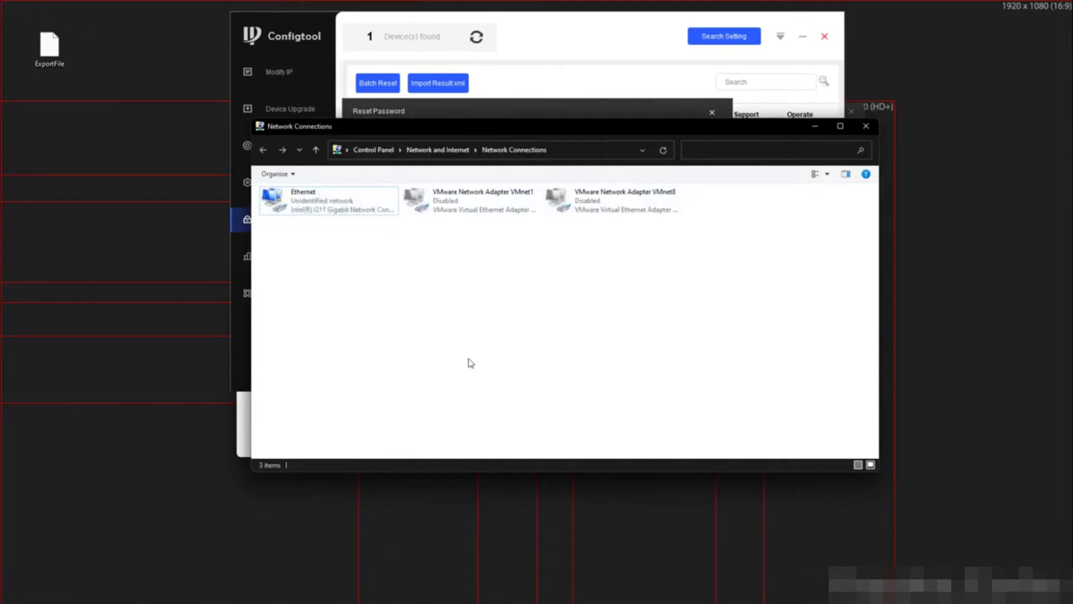
Return Ethernet's IPv4 to automatic IP and DNS addresses and minimize Network Connections
click(356, 217)
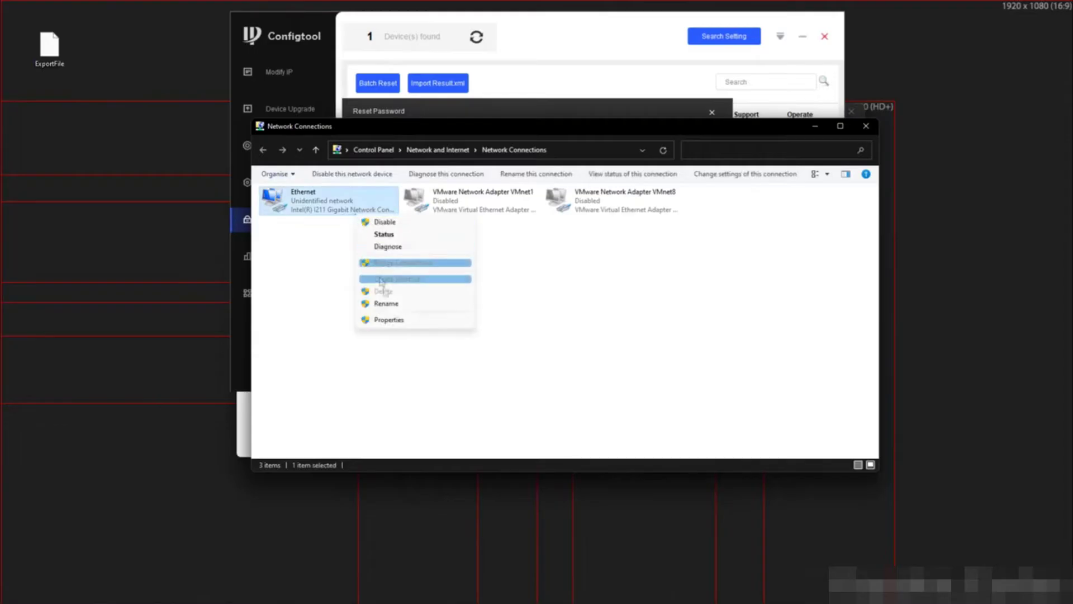
click(394, 320)
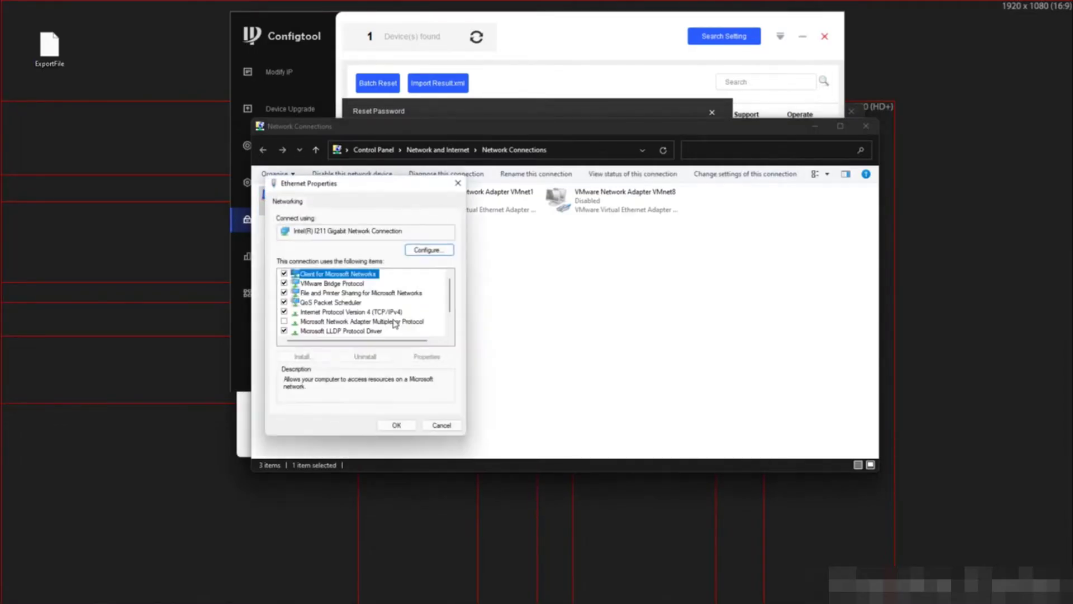
click(395, 313)
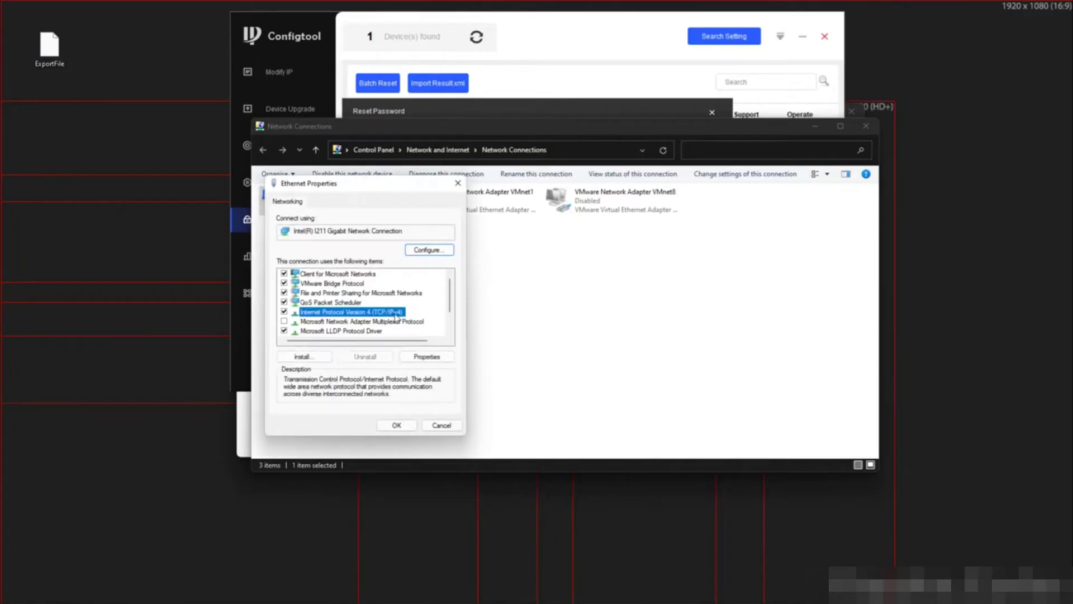
click(427, 356)
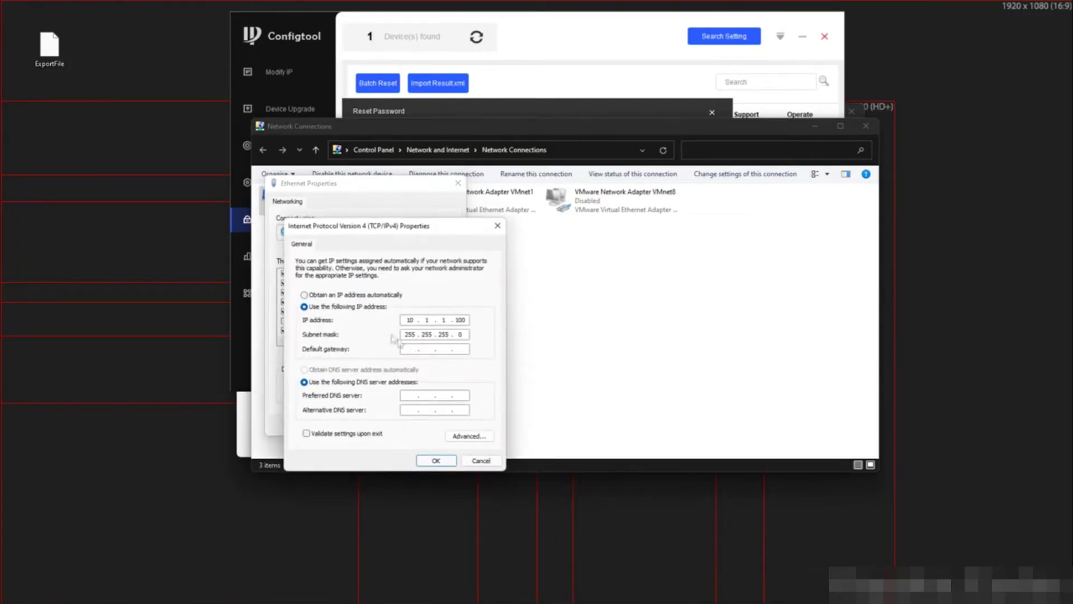
click(304, 294)
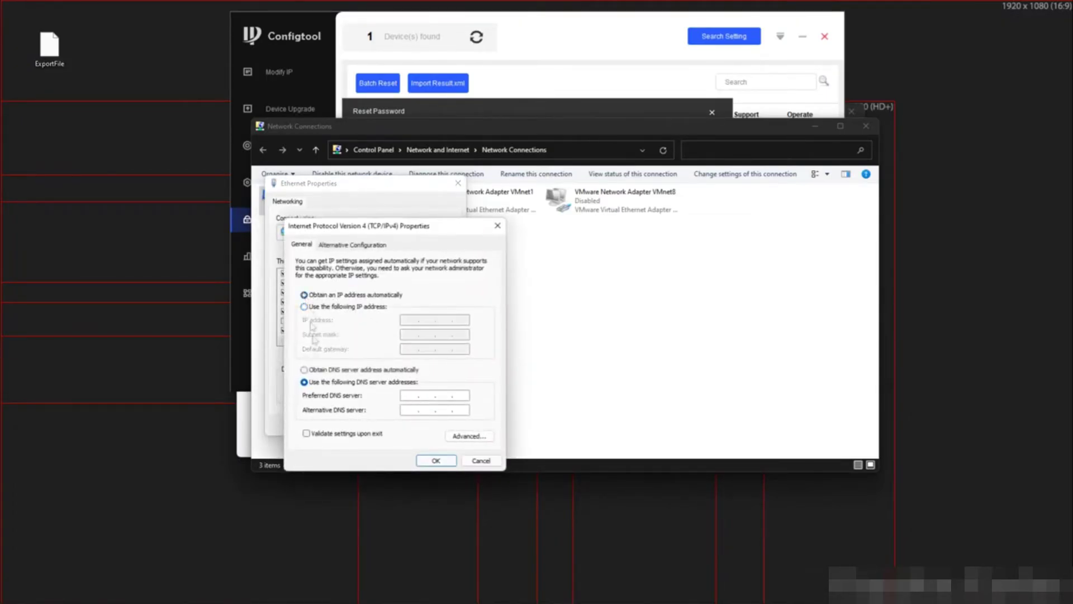
click(304, 371)
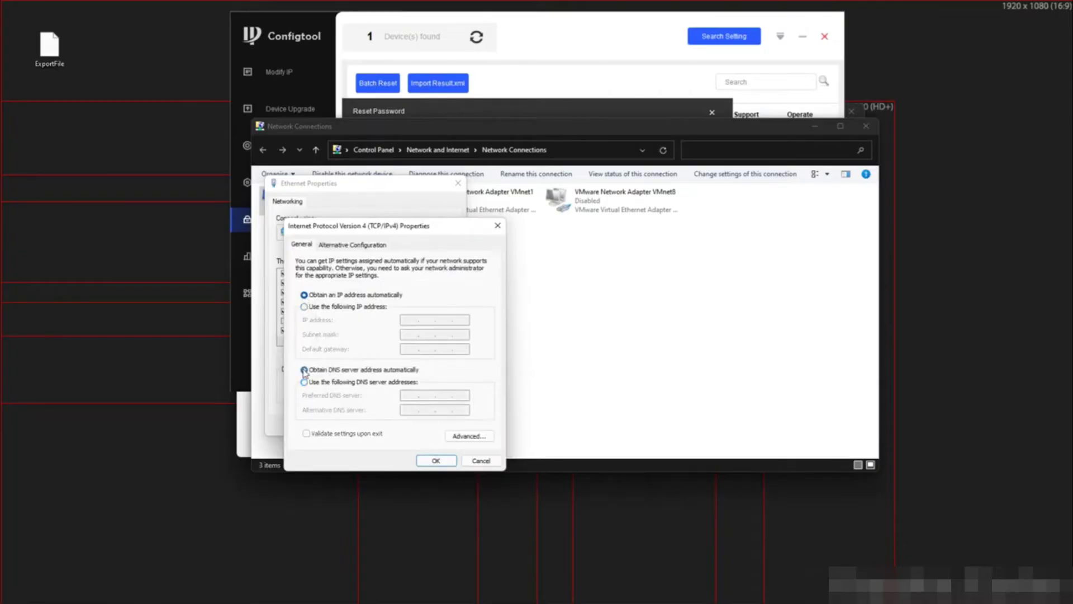
click(419, 461)
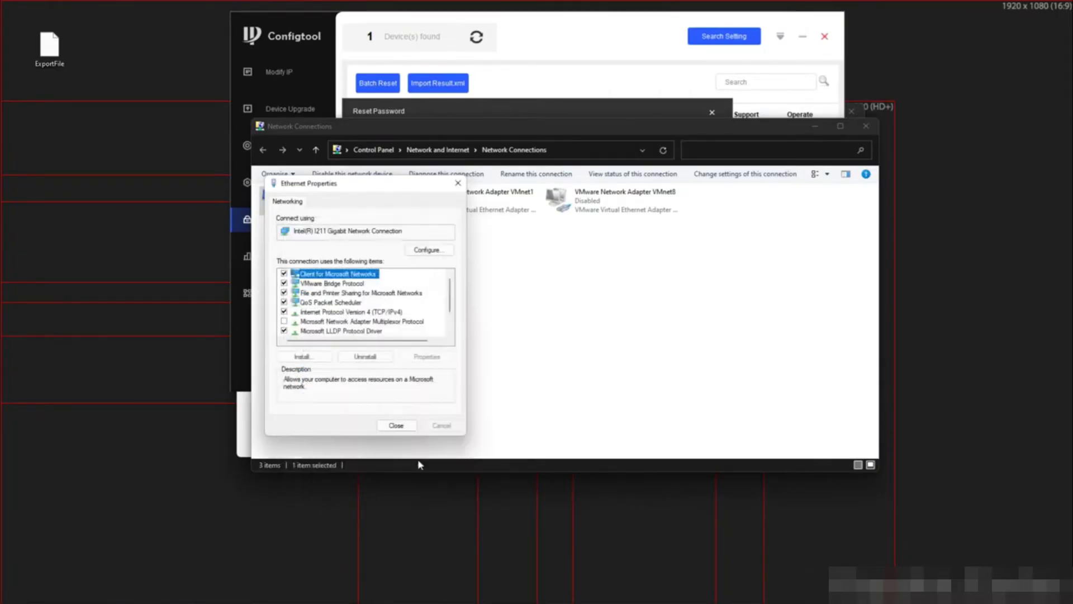
click(398, 426)
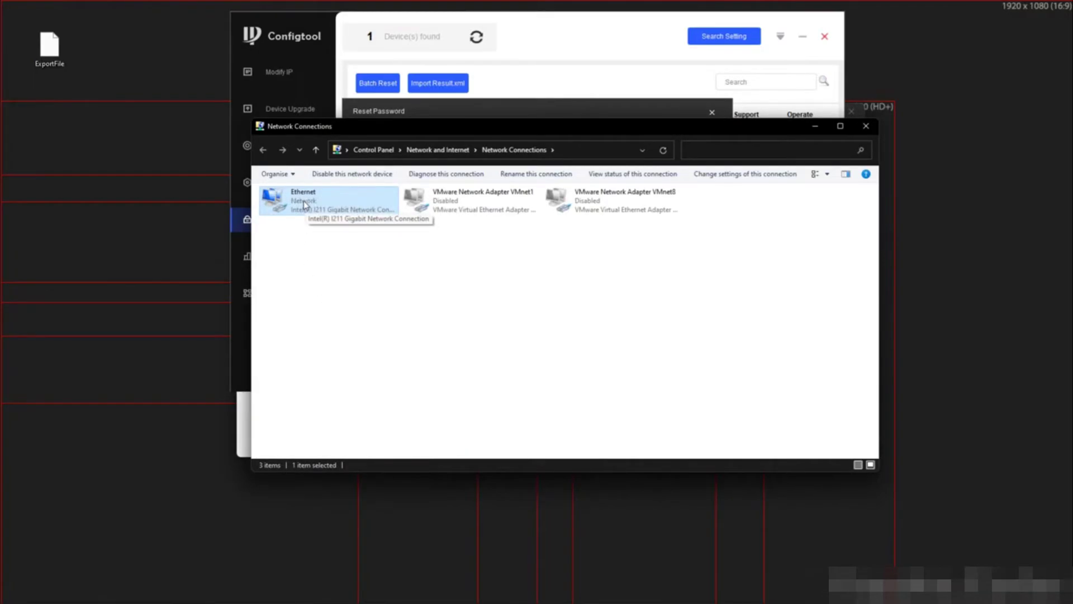
click(815, 126)
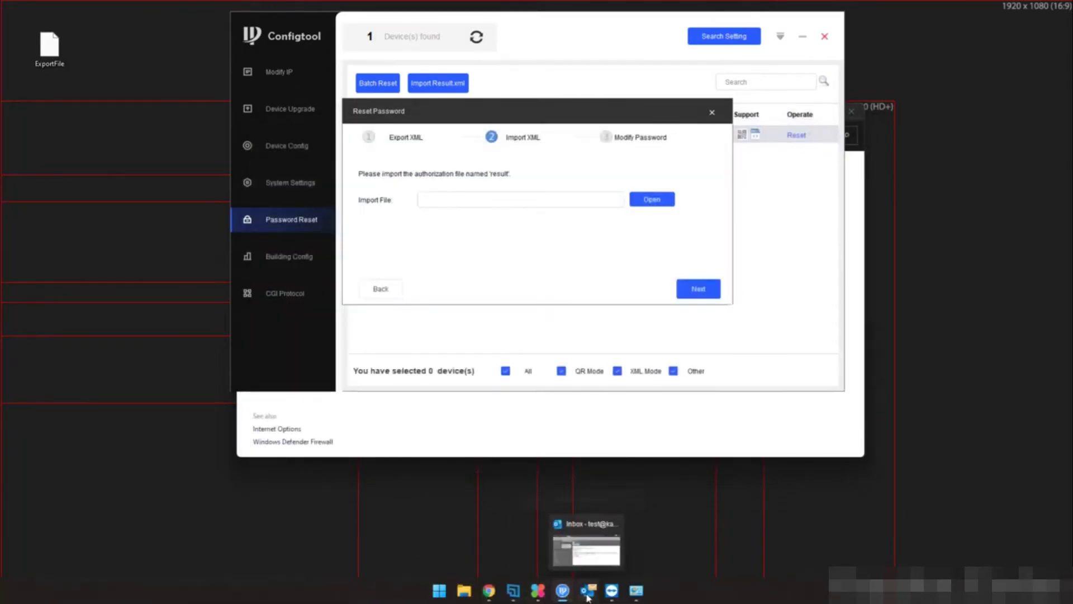
Email the Dahua UK support address with subject 'XML Reset' and ExportFile.xml attached
click(587, 595)
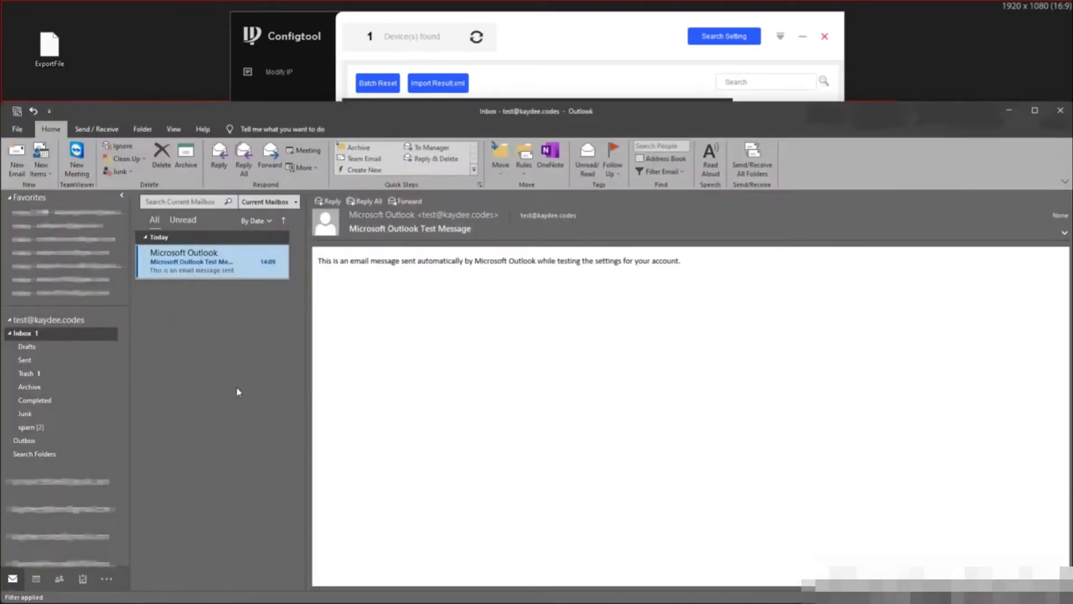
click(17, 158)
click(1007, 109)
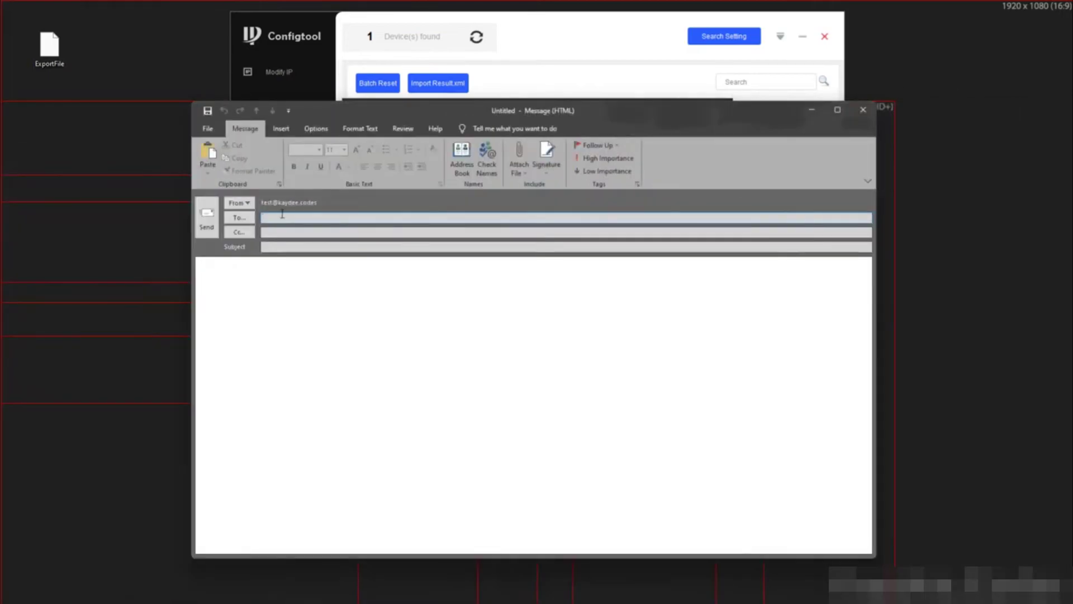
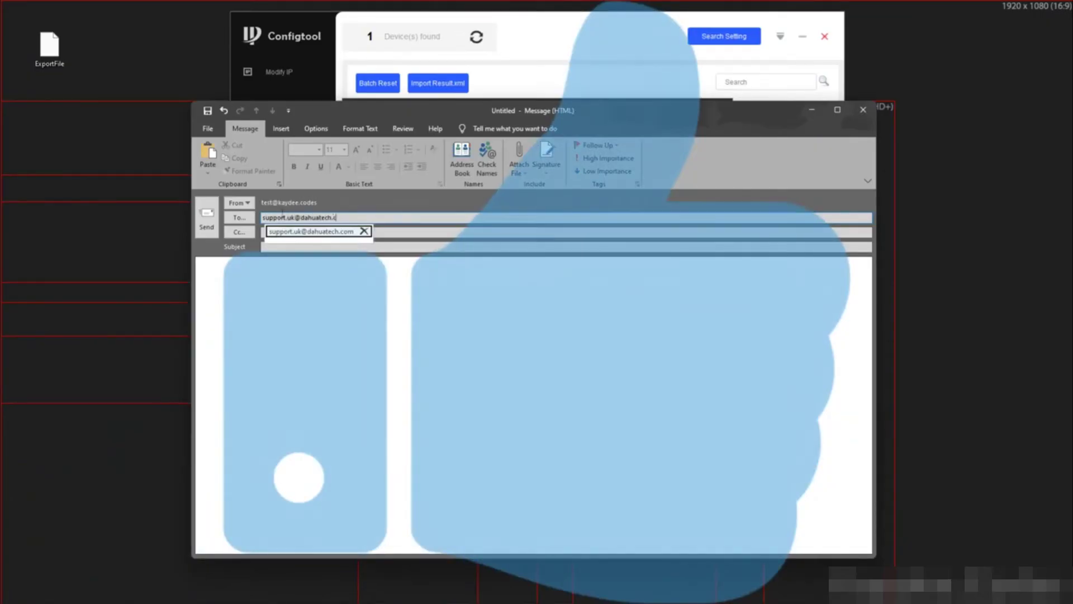
key(Return)
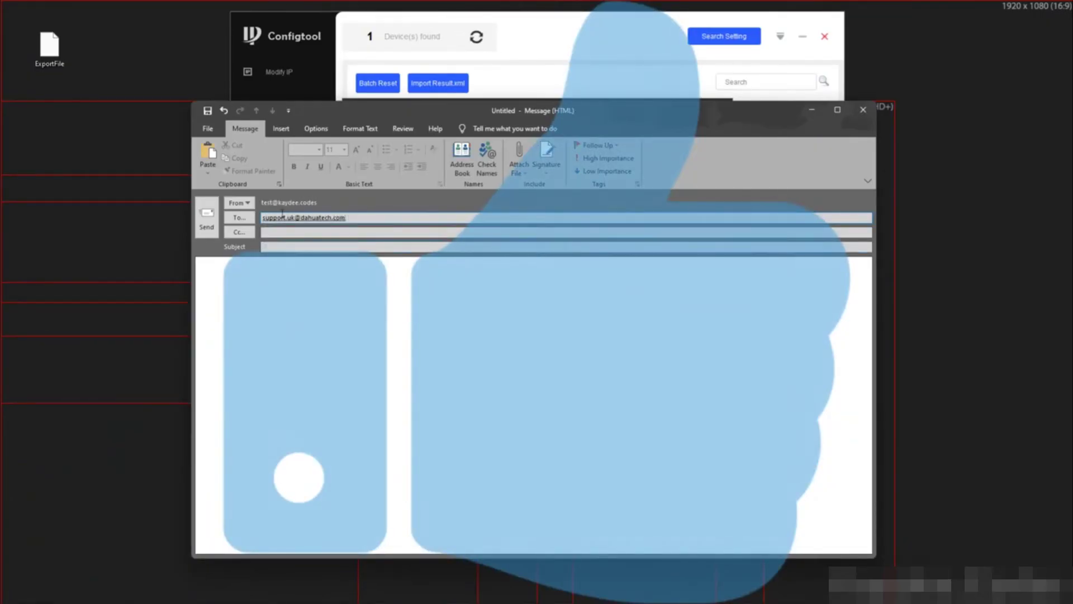
text(XML Reset)
key(Tab)
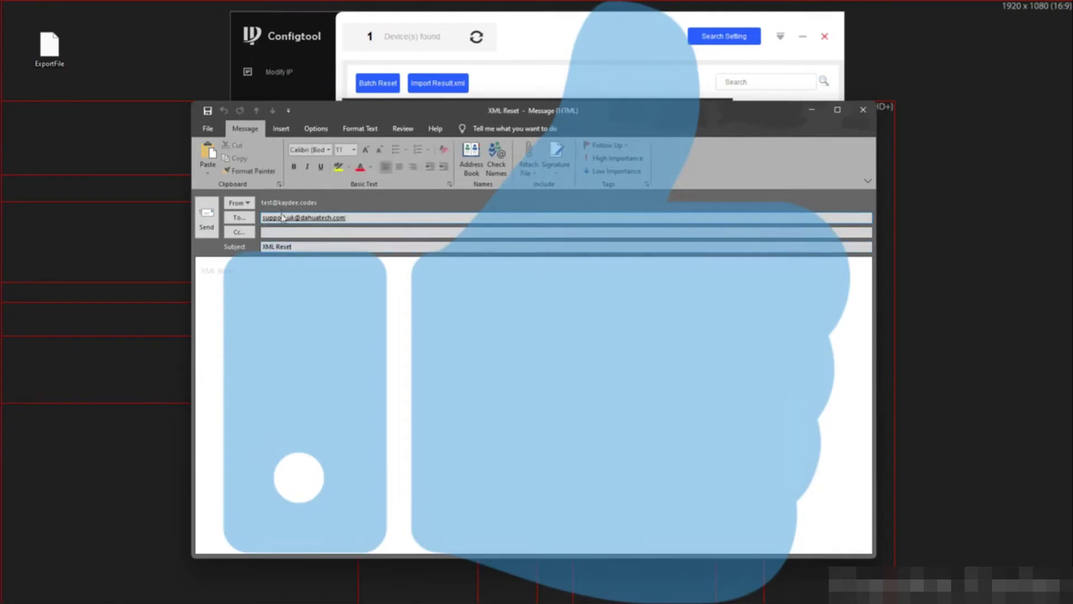
text(XML Reset)
drag(49, 49, 311, 298)
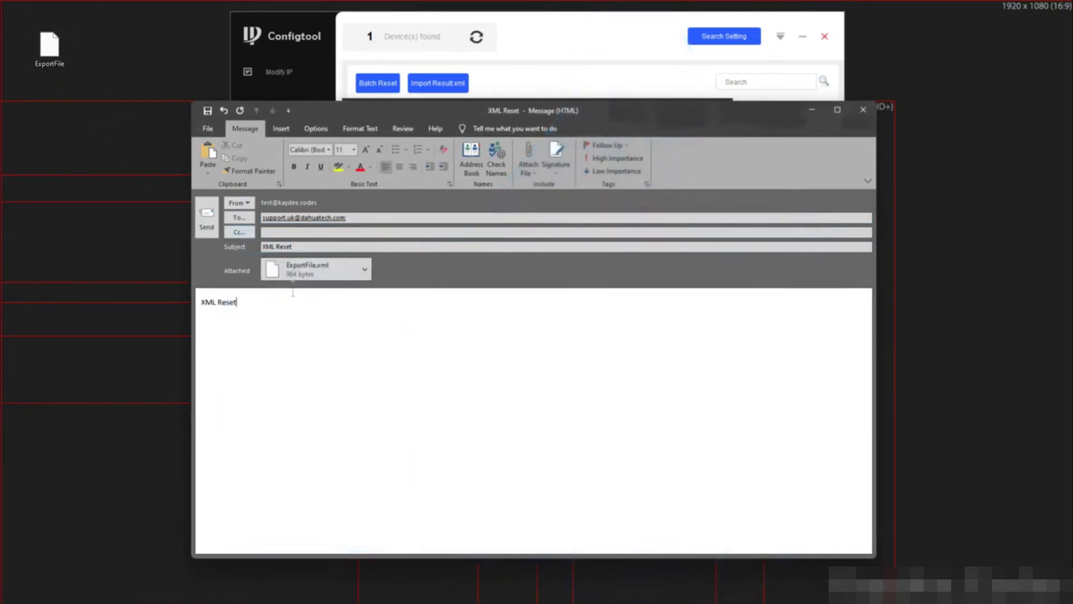
click(207, 218)
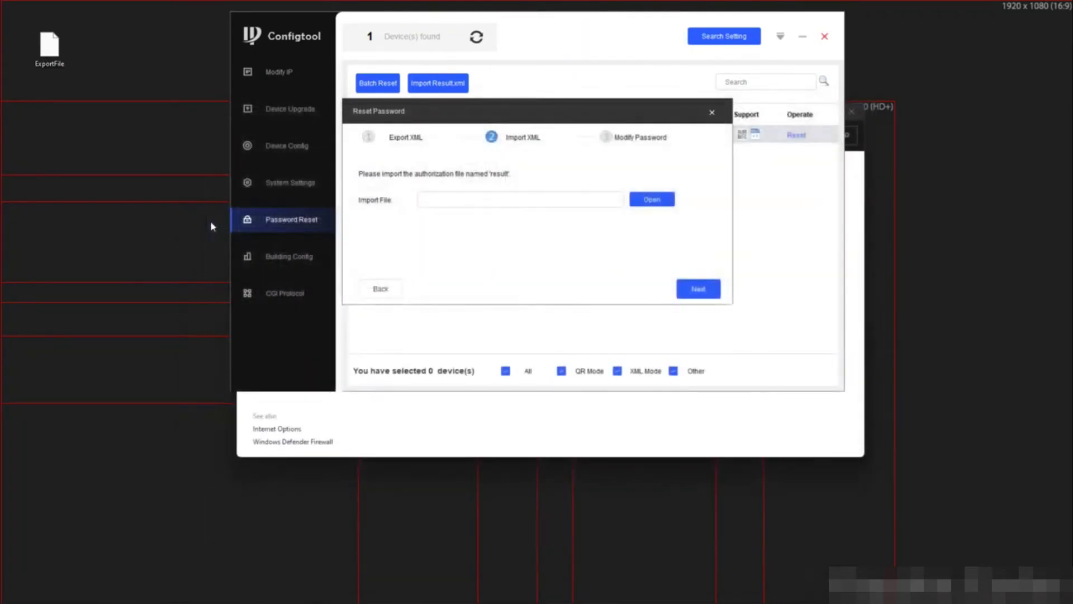
Open the 'FW: FW: XML Reset' reply and save its result.xml attachment to the desktop
mouse_move(610, 587)
click(581, 548)
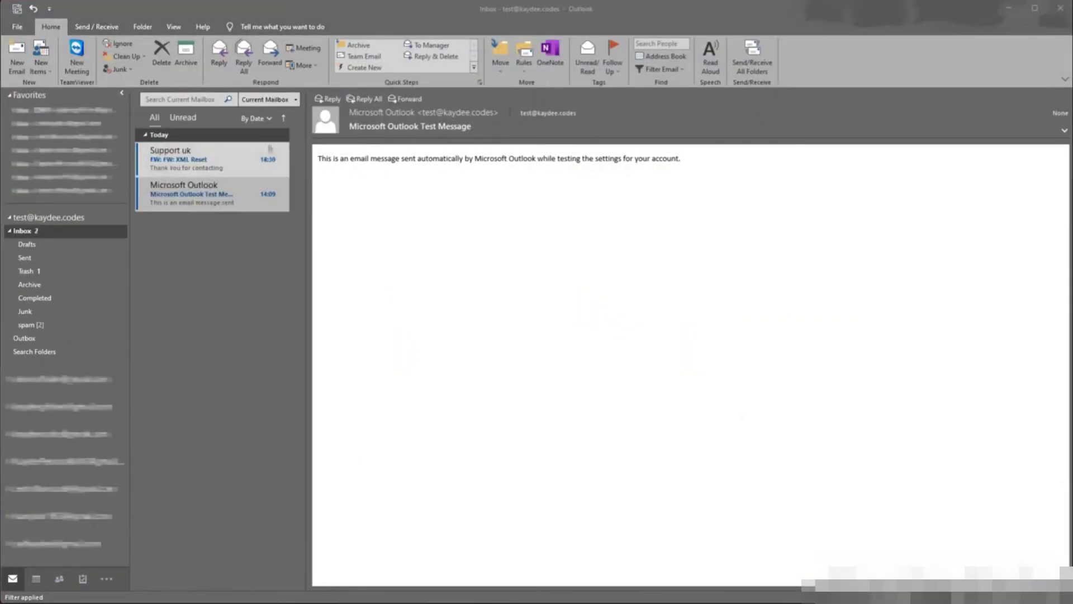
click(363, 283)
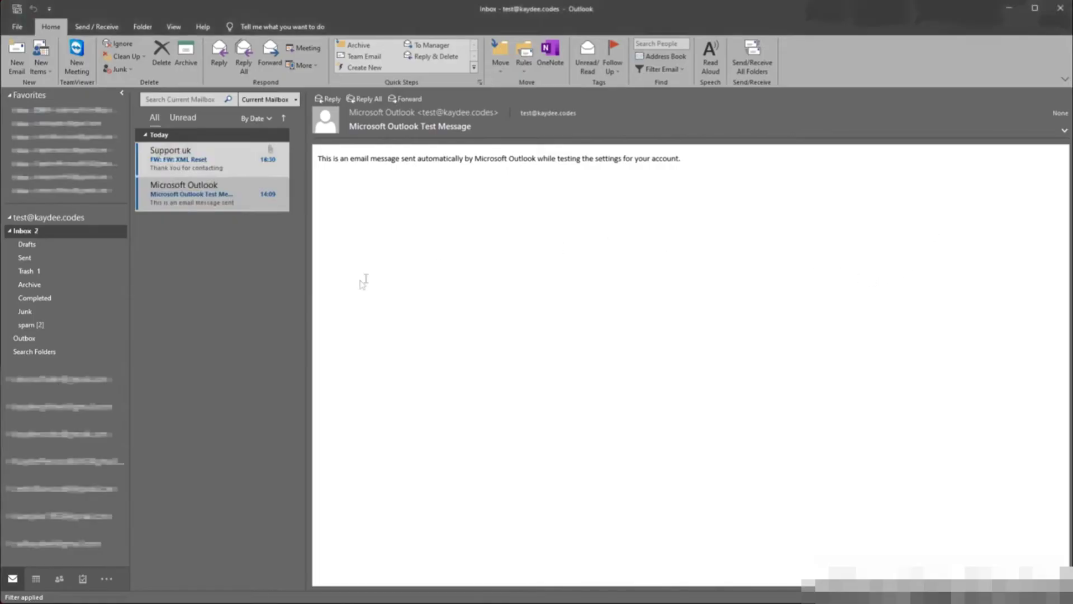
click(227, 173)
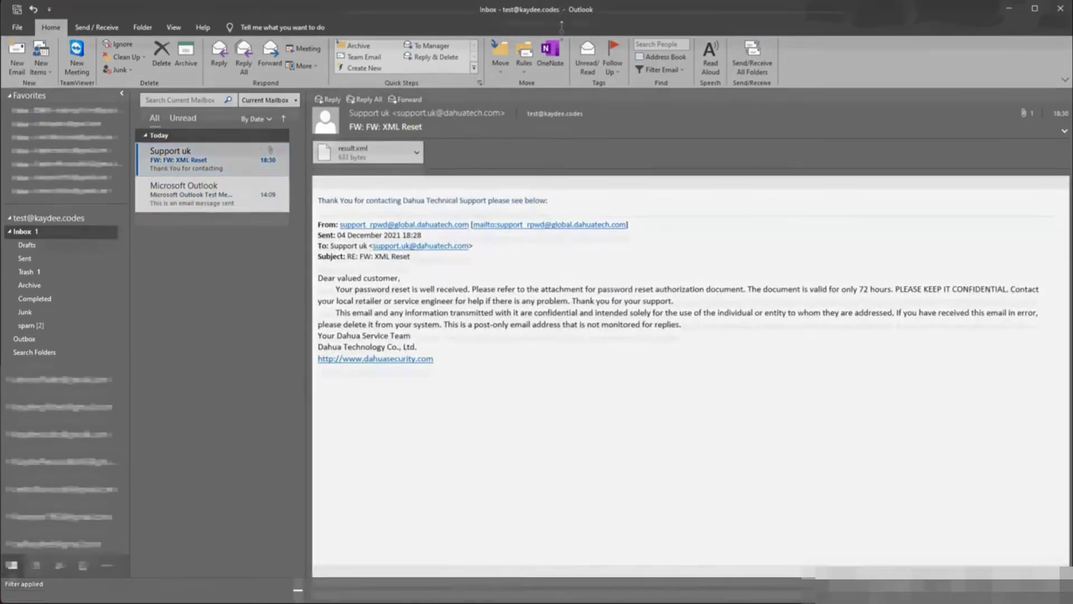
drag(560, 5, 561, 123)
drag(358, 270, 138, 19)
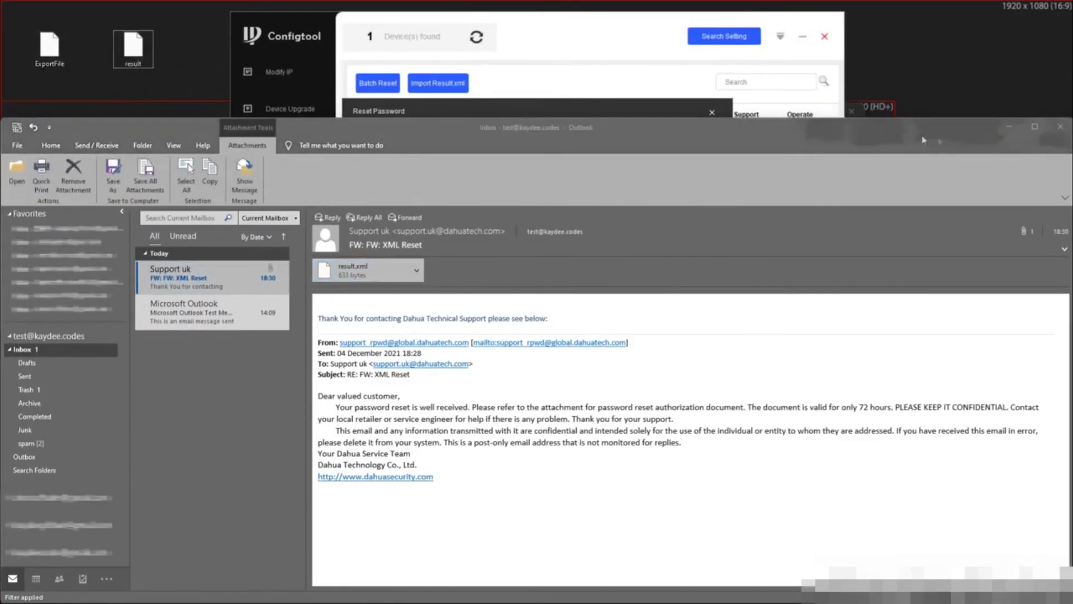
click(1007, 130)
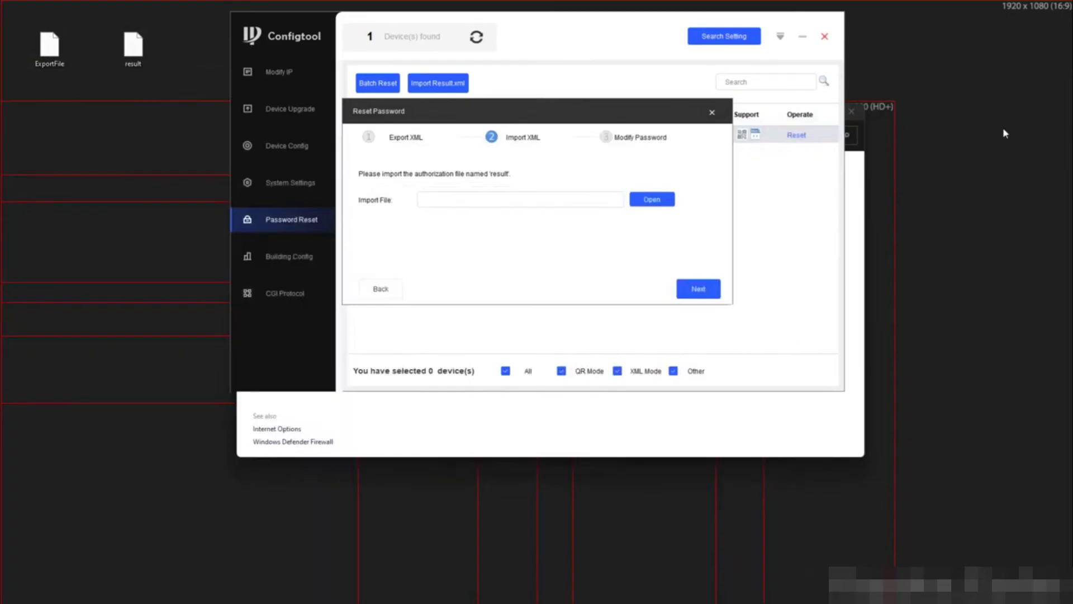
Set Ethernet back to static IPv4 10.1.1.100 with subnet mask 255.255.255.0
click(490, 411)
click(316, 185)
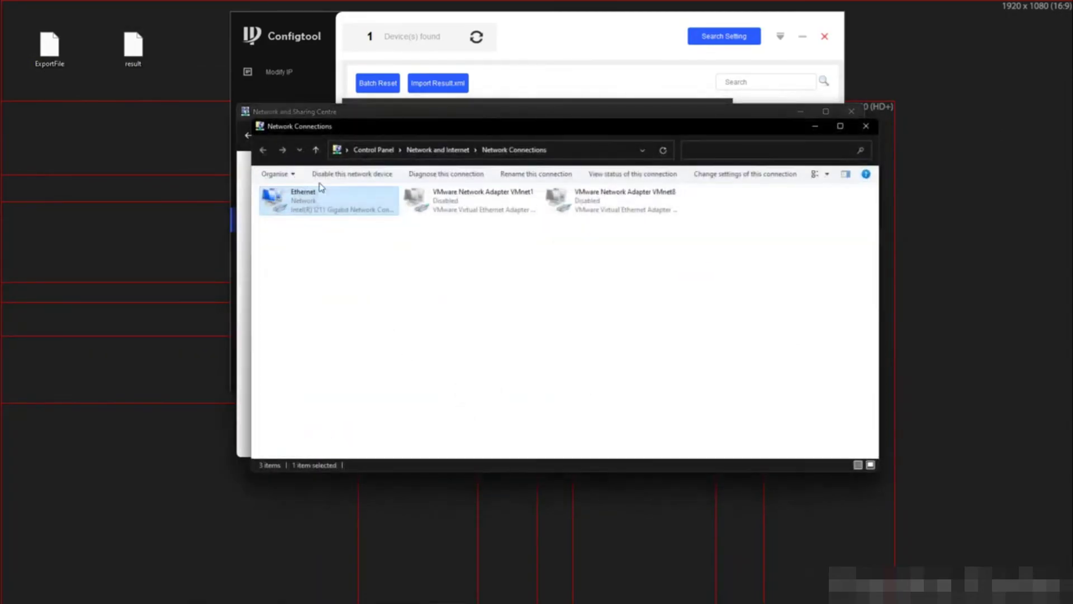
right_click(322, 203)
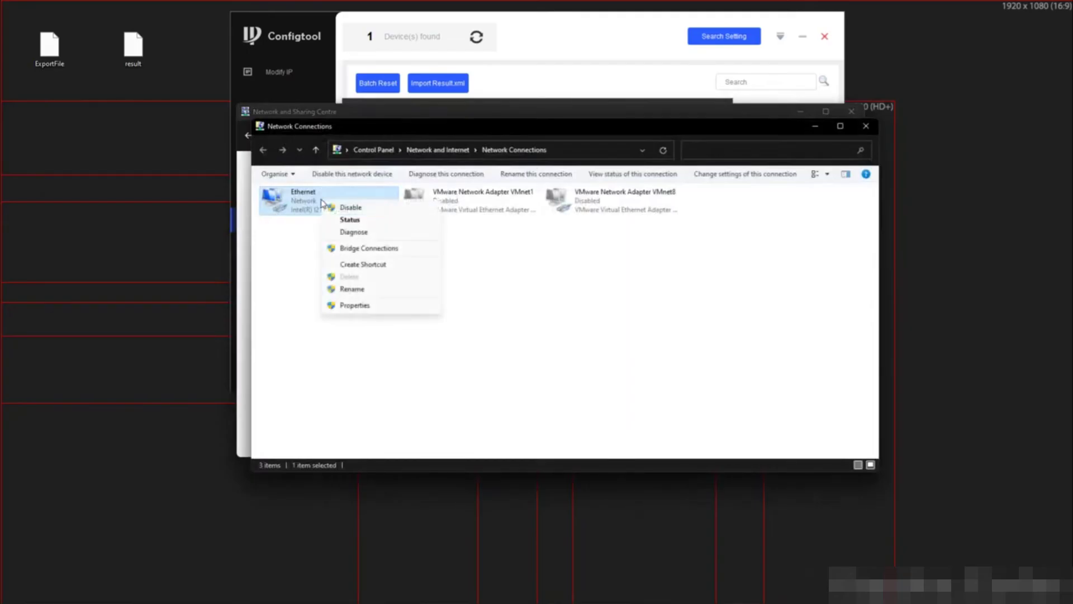
click(364, 305)
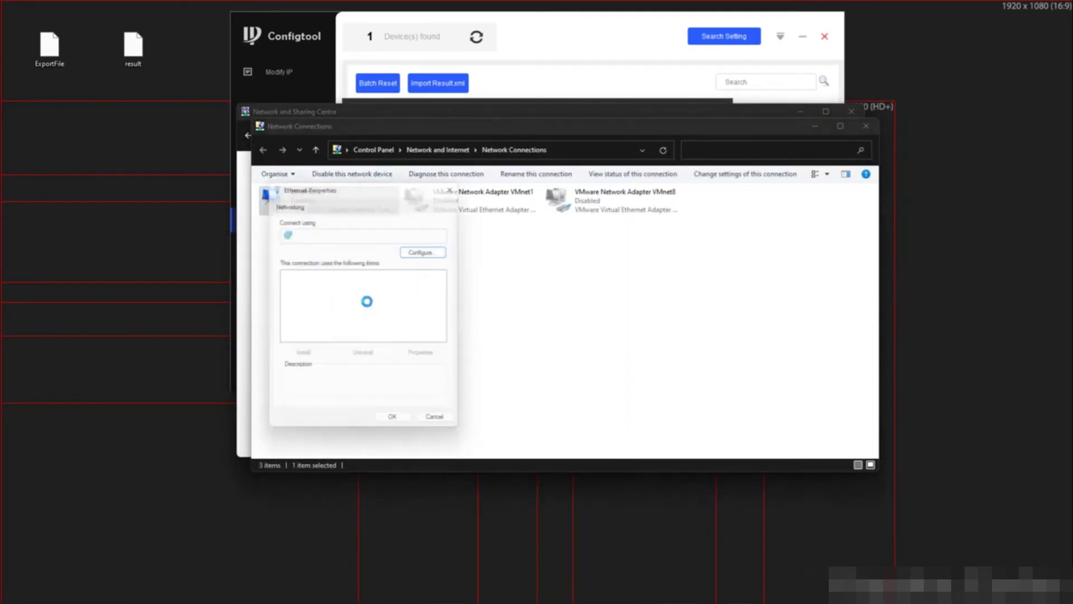
double_click(368, 311)
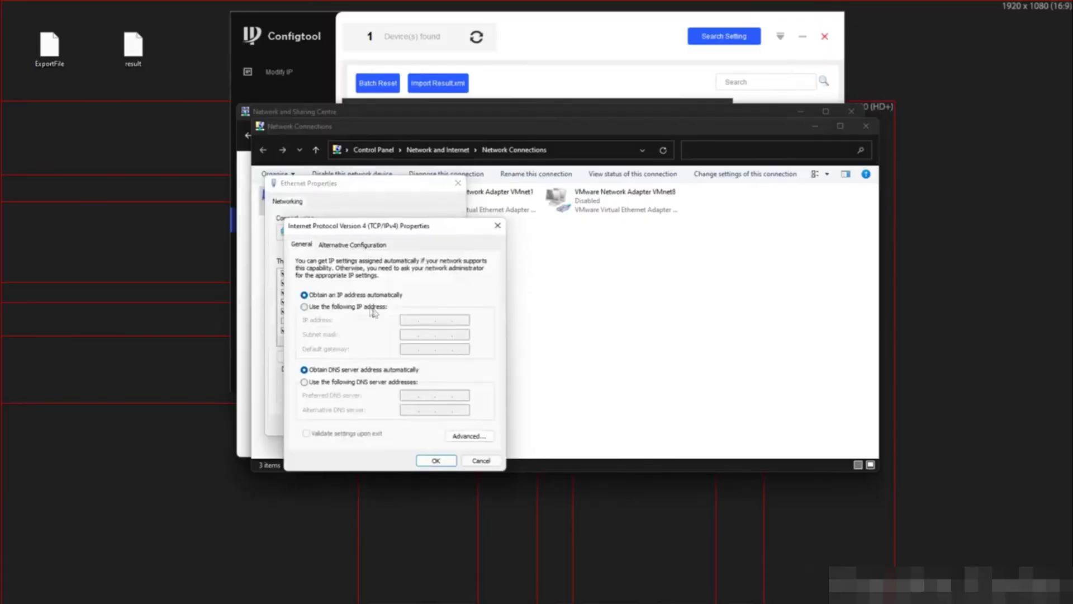
click(366, 309)
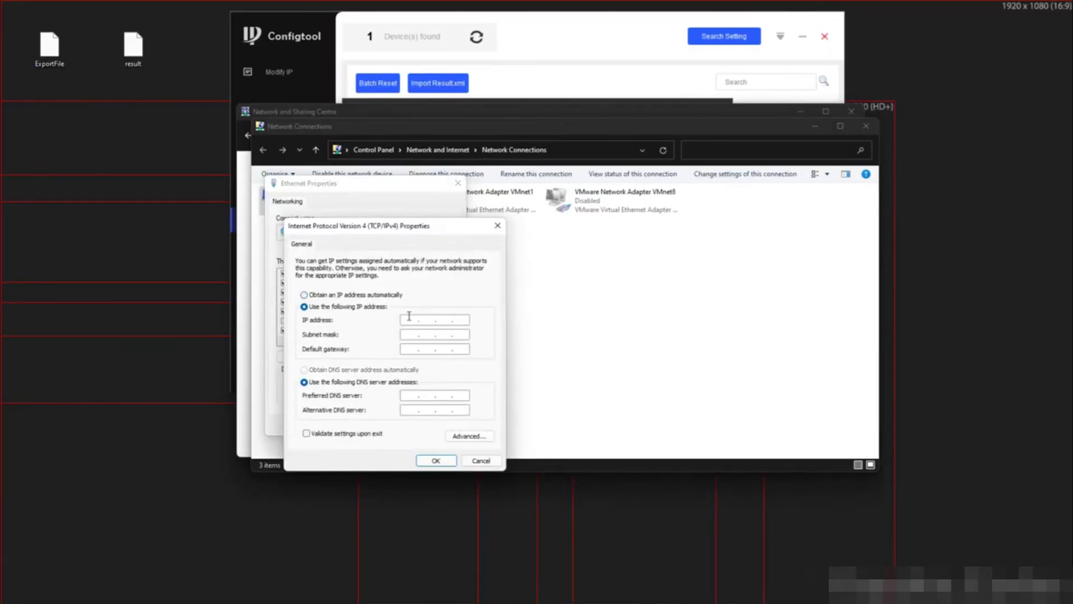
click(409, 316)
text(10.1.1.100)
key(Tab)
text(255.255.255)
click(436, 460)
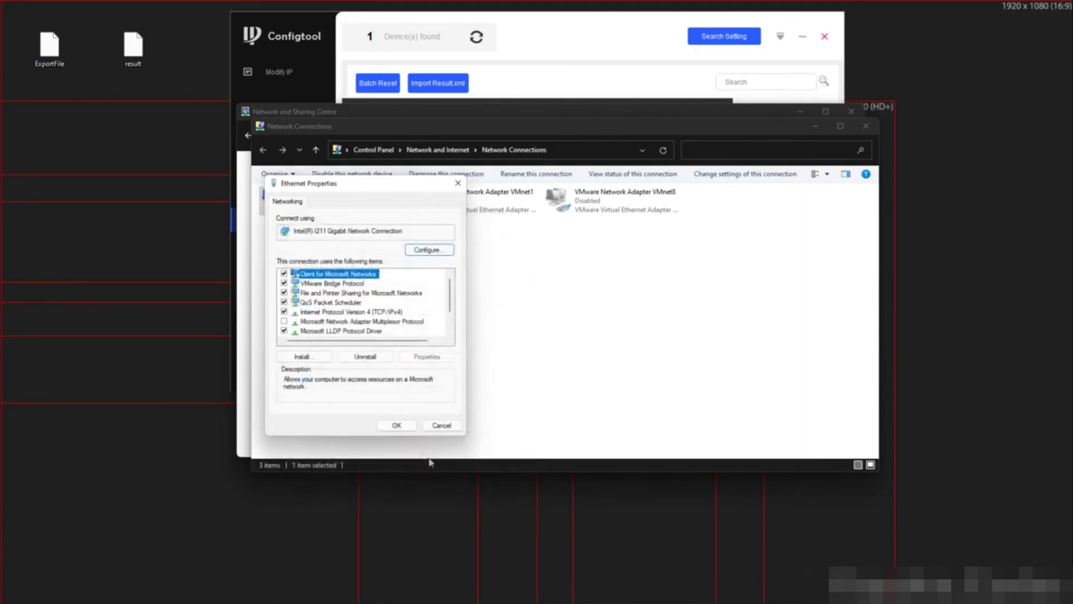
click(398, 425)
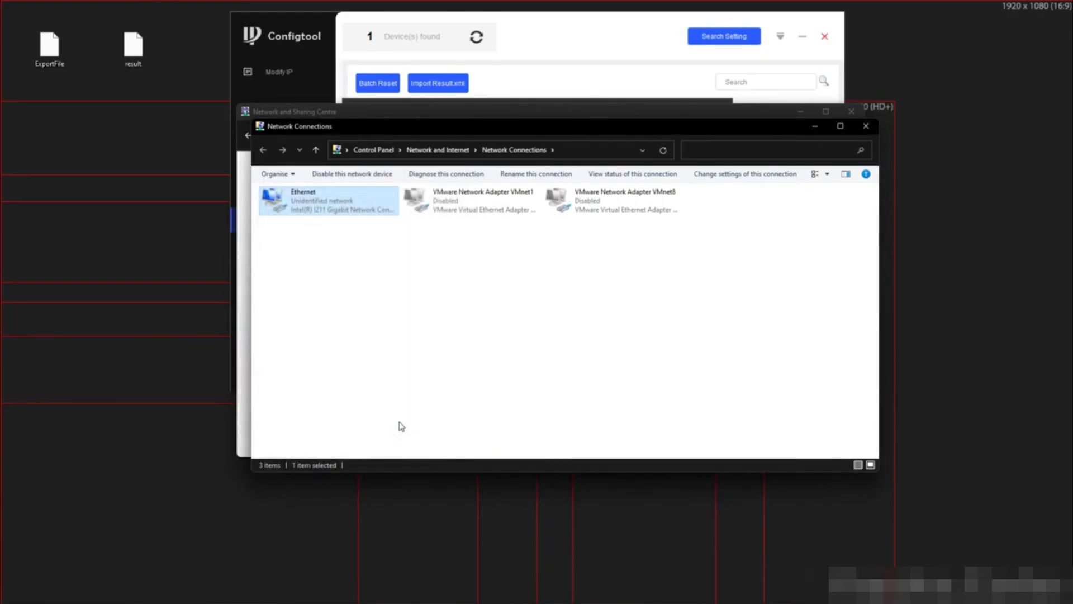
Minimize both network windows and browse for the import file in ConfigTool's Reset Password dialog
click(800, 111)
click(815, 126)
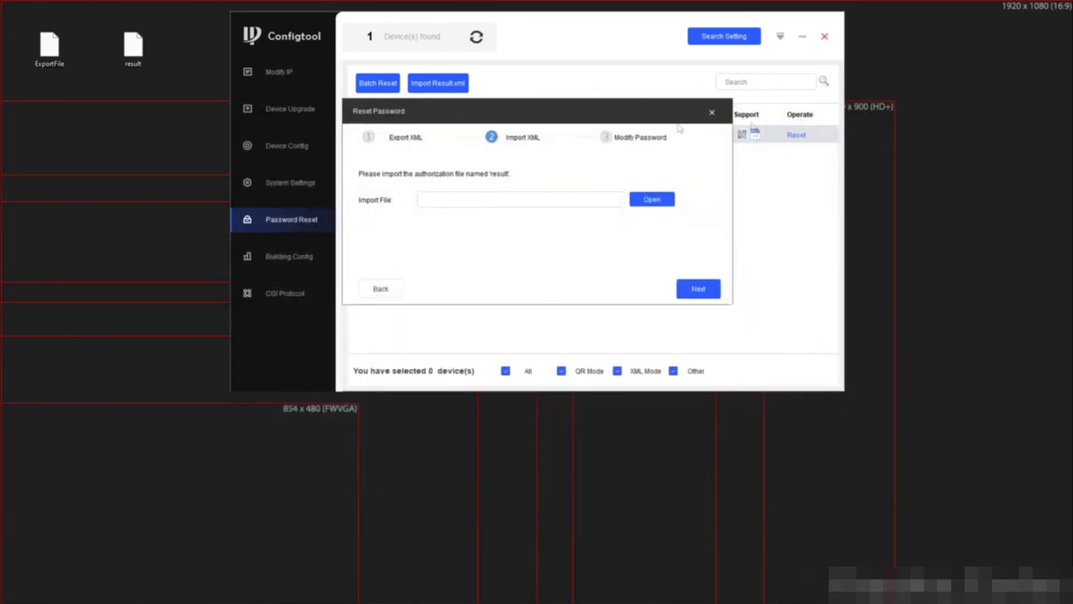
click(652, 200)
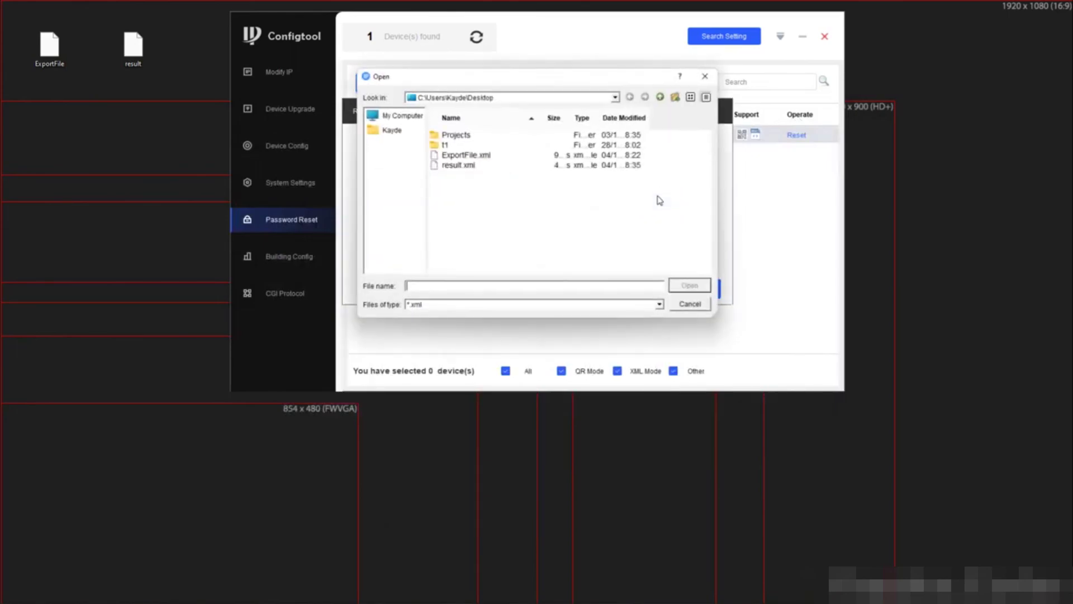